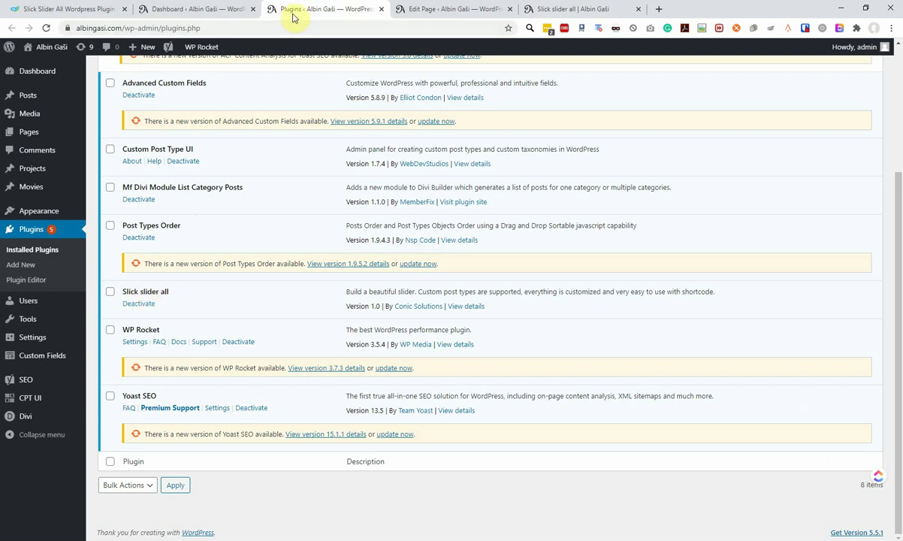
# Close the installed plugins page and review the available shortcode attributes on the Slick Slider All product page.
pyautogui.middleClick(331, 7)
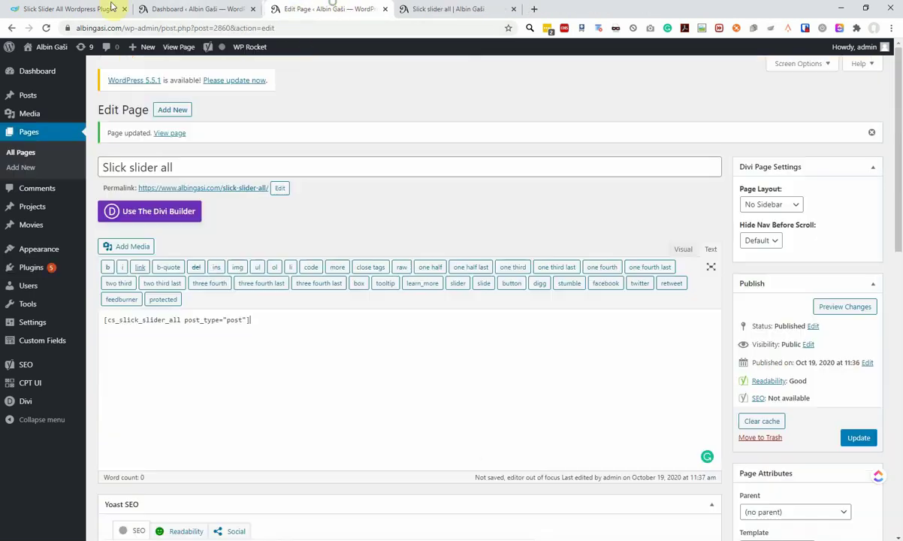
pyautogui.click(70, 8)
pyautogui.scroll(-3, 296, 344)
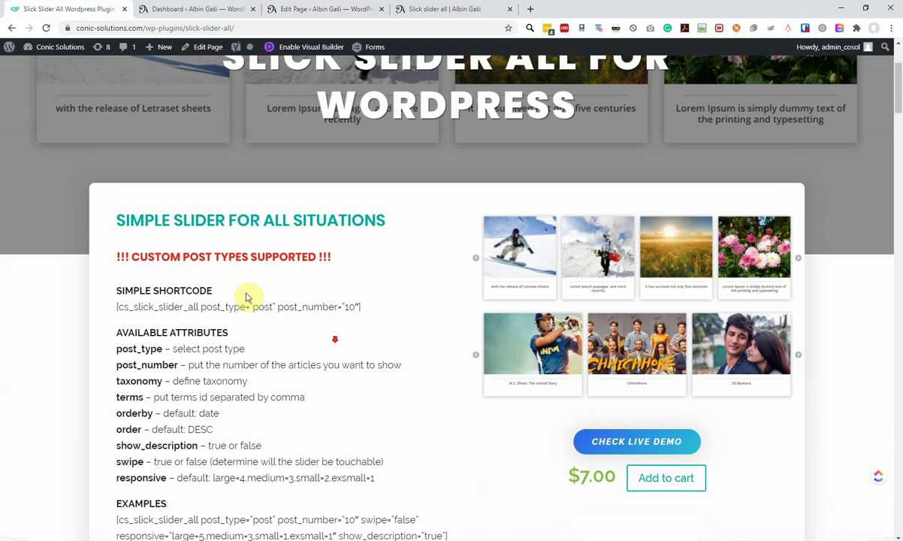
pyautogui.scroll(-2, 149, 319)
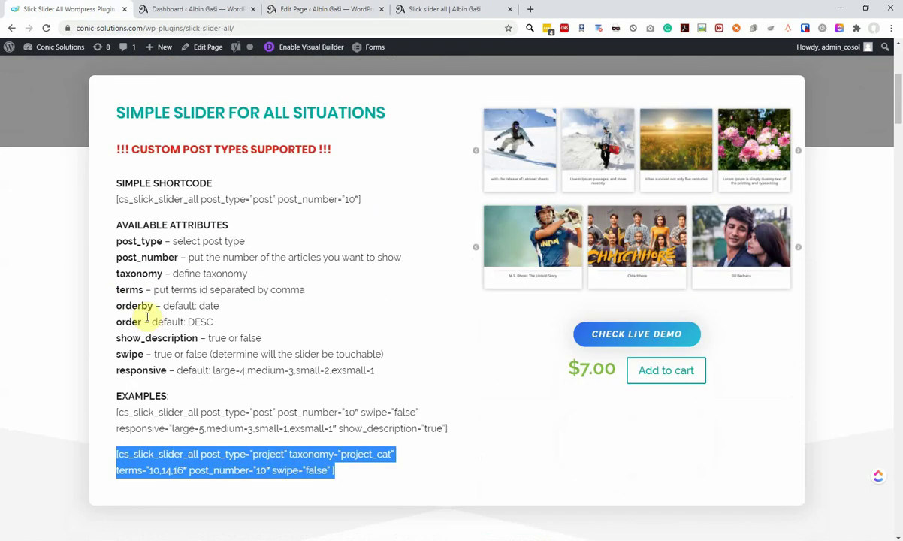
pyautogui.click(247, 338)
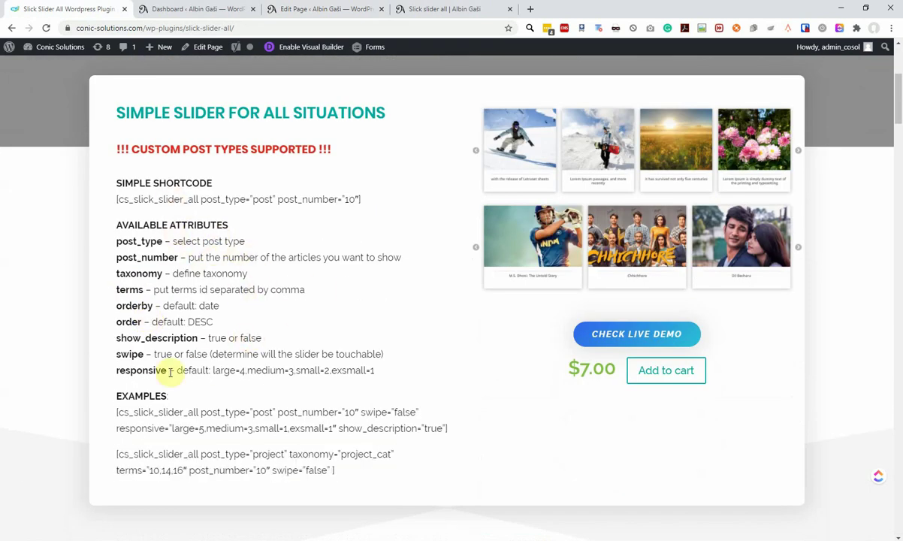
# Check the post shortcode in the page editor and compare it with the published Slick slider all page.
pyautogui.click(303, 10)
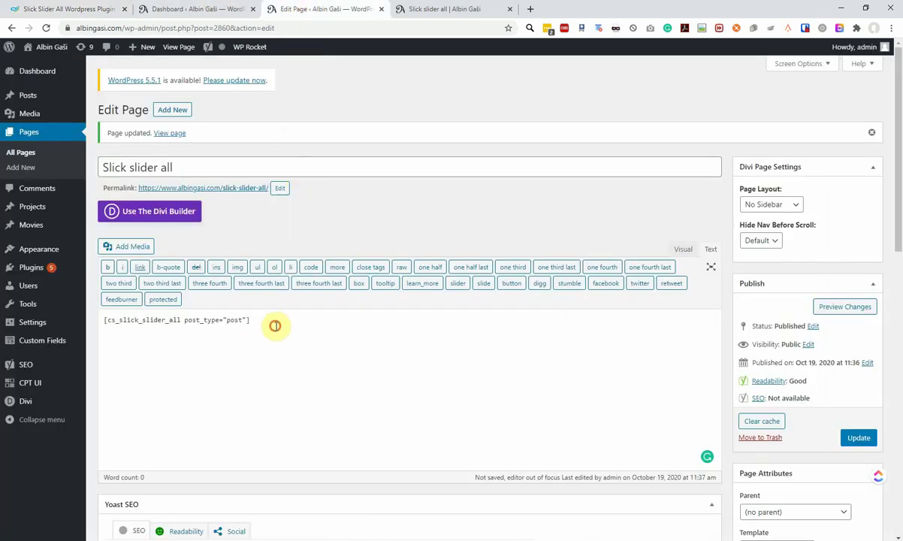
pyautogui.moveTo(272, 323); pyautogui.dragTo(141, 320)
pyautogui.click(429, 8)
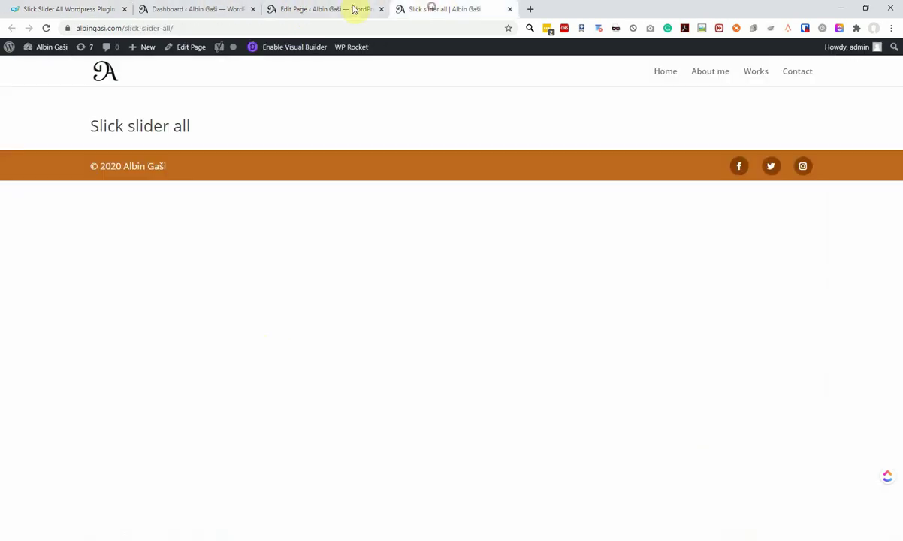
pyautogui.click(353, 9)
pyautogui.click(294, 324)
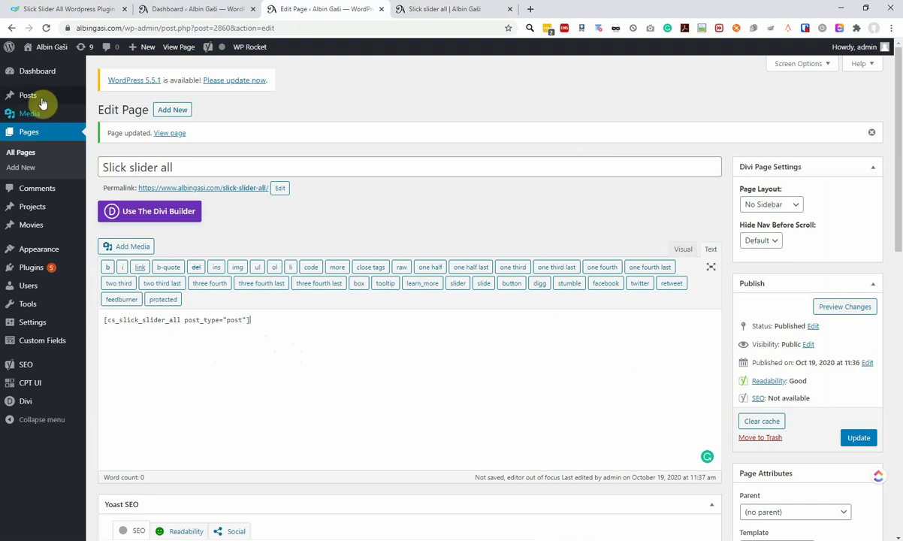
# View the list of all posts in a separate tab, then return to the page editor.
pyautogui.keyDown('ctrl'); pyautogui.click(105, 97); pyautogui.keyUp('ctrl')
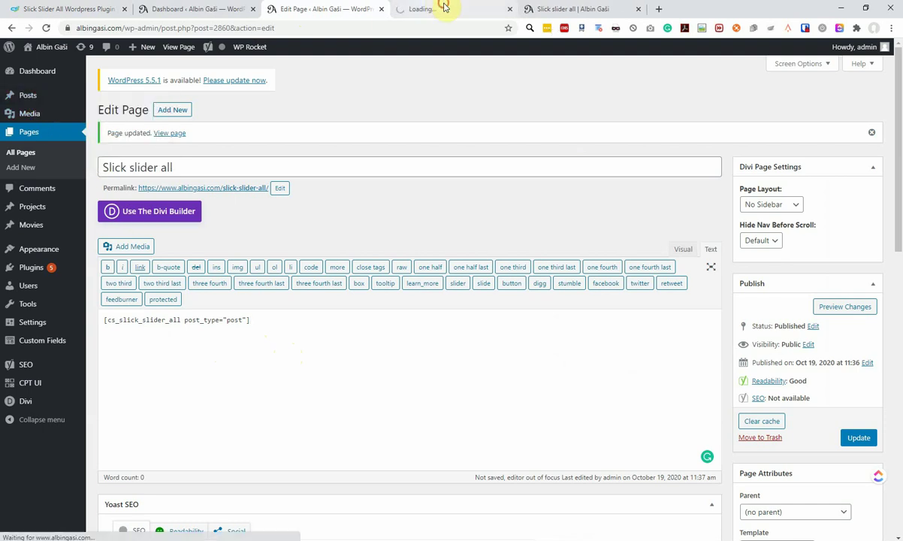
pyautogui.click(421, 8)
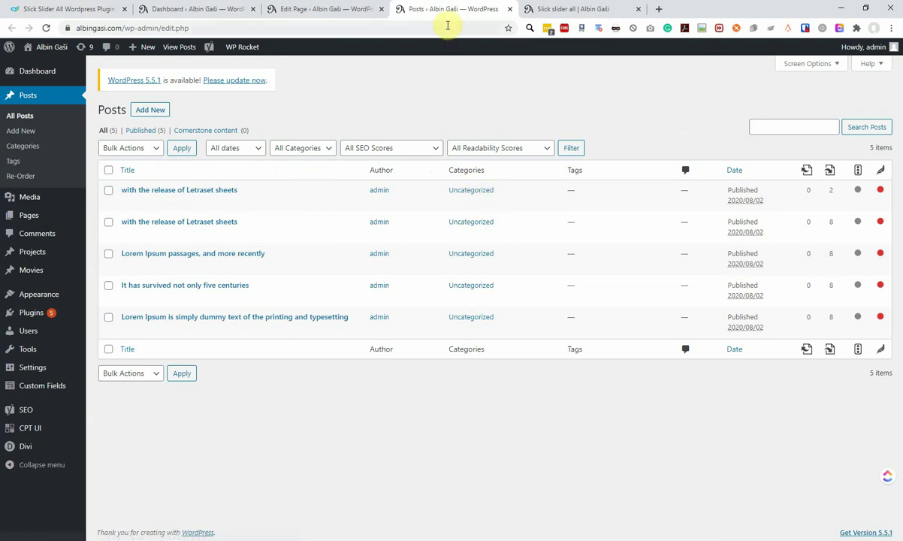
pyautogui.click(334, 9)
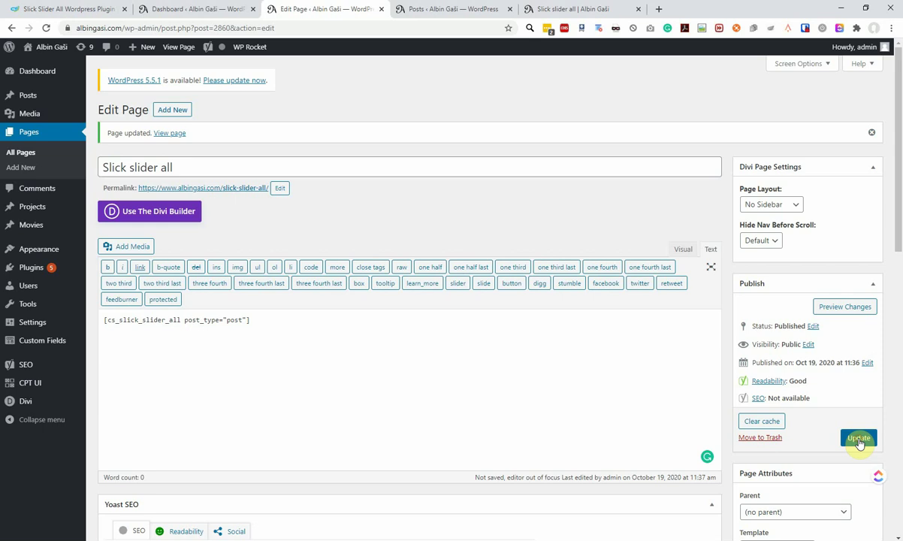
# Update the page containing the shortcode [cs_slick_slider_all post_type="post"] and try the slider on the published page.
pyautogui.click(859, 440)
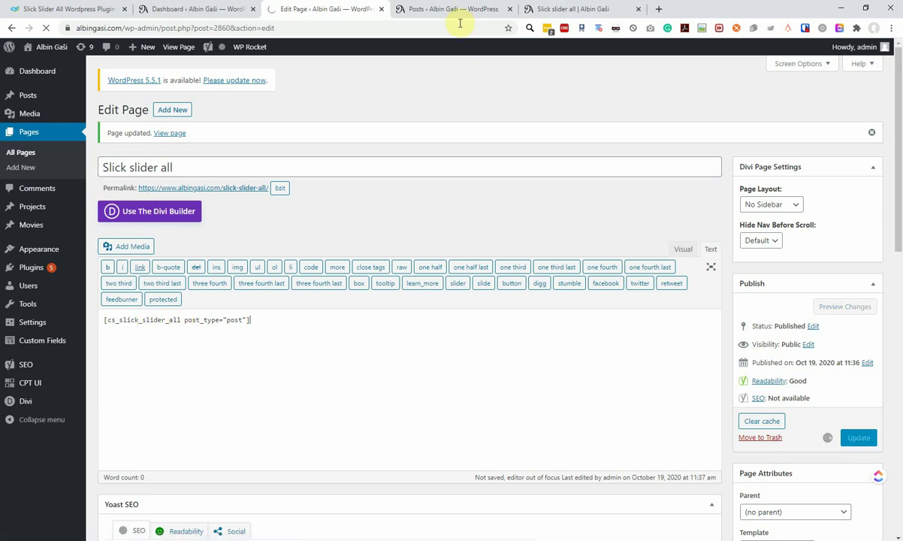
pyautogui.click(564, 9)
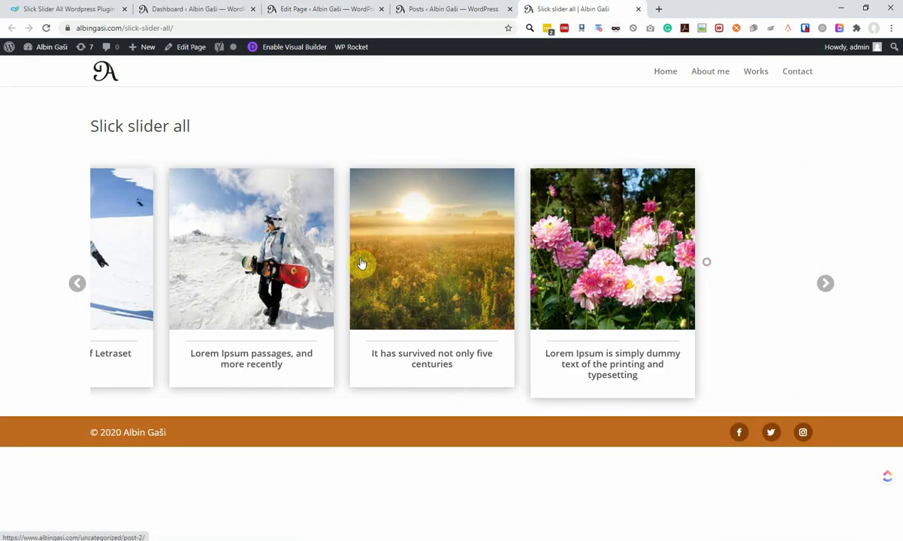
pyautogui.click(825, 283)
pyautogui.click(322, 9)
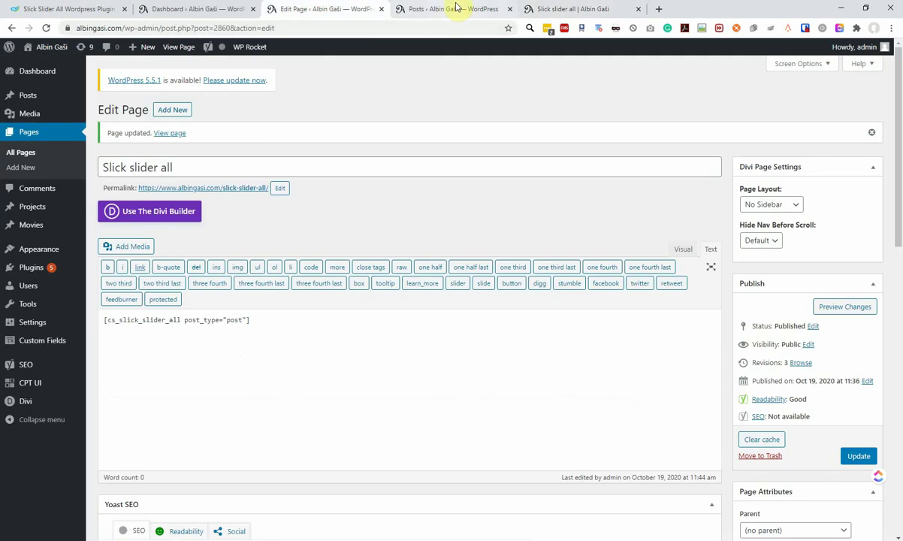
pyautogui.click(546, 10)
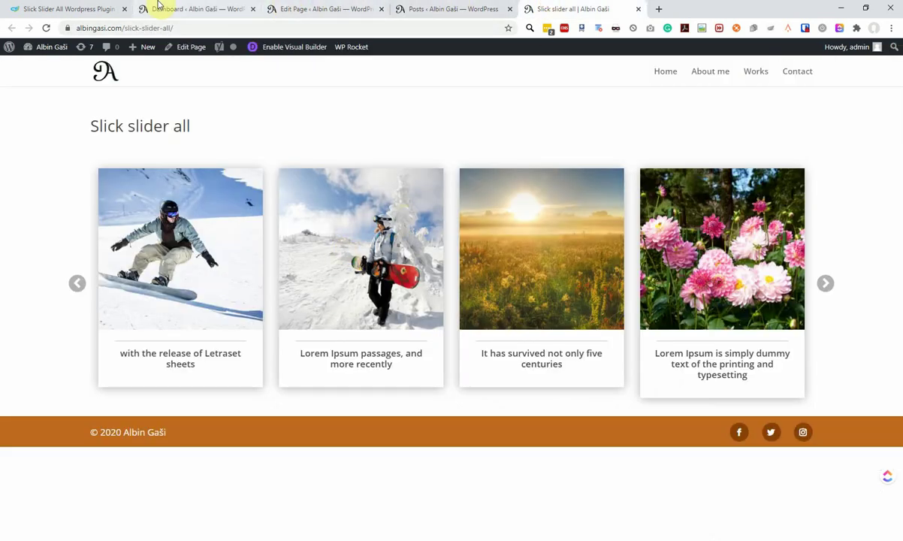
# Look up the responsive attribute and its usage example in the plugin documentation.
pyautogui.click(87, 6)
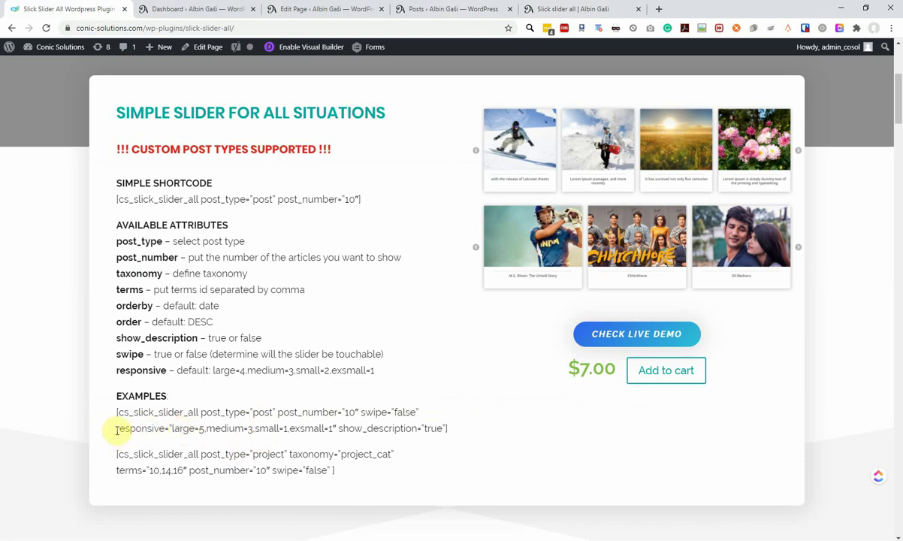
pyautogui.moveTo(117, 412); pyautogui.dragTo(153, 431)
pyautogui.click(151, 429)
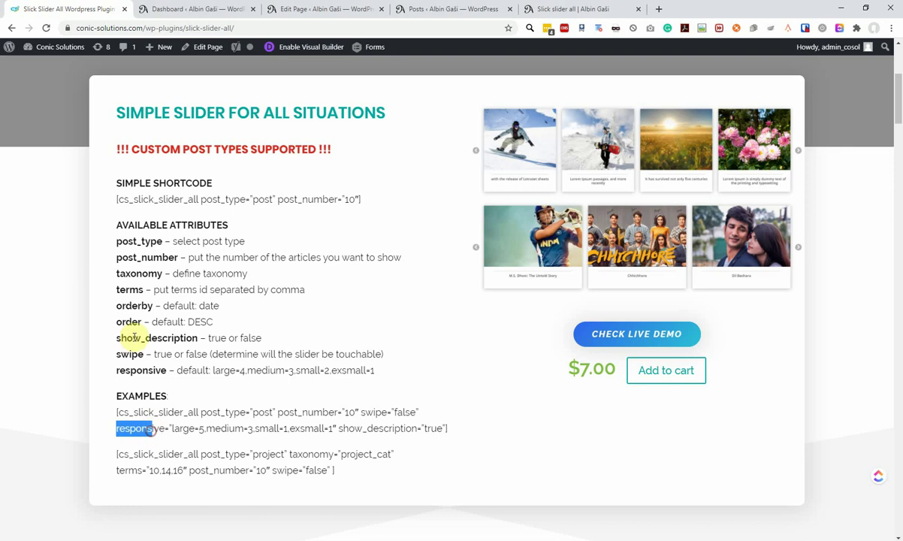
pyautogui.doubleClick(141, 371)
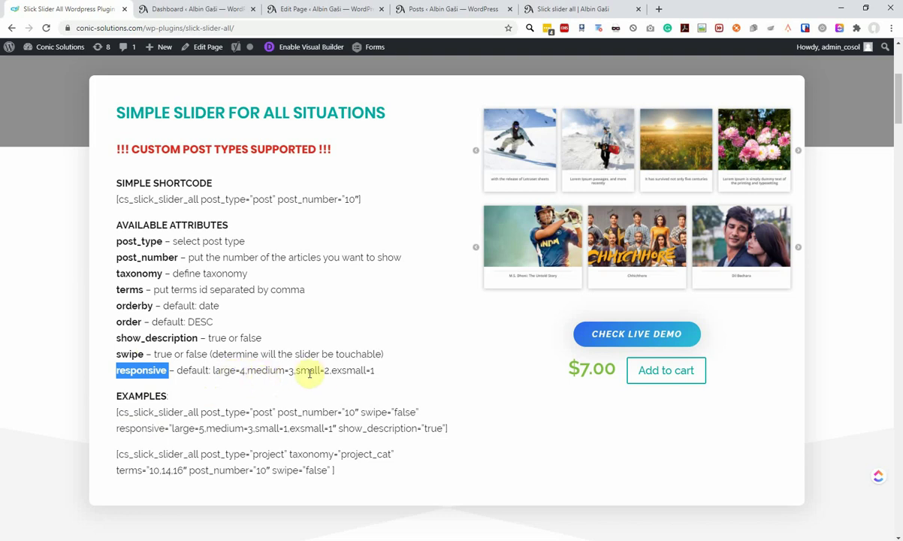
# Add the attribute responsive="large=3" after post_type in the slider shortcode on the edit page.
pyautogui.click(542, 9)
pyautogui.click(453, 9)
pyautogui.click(347, 8)
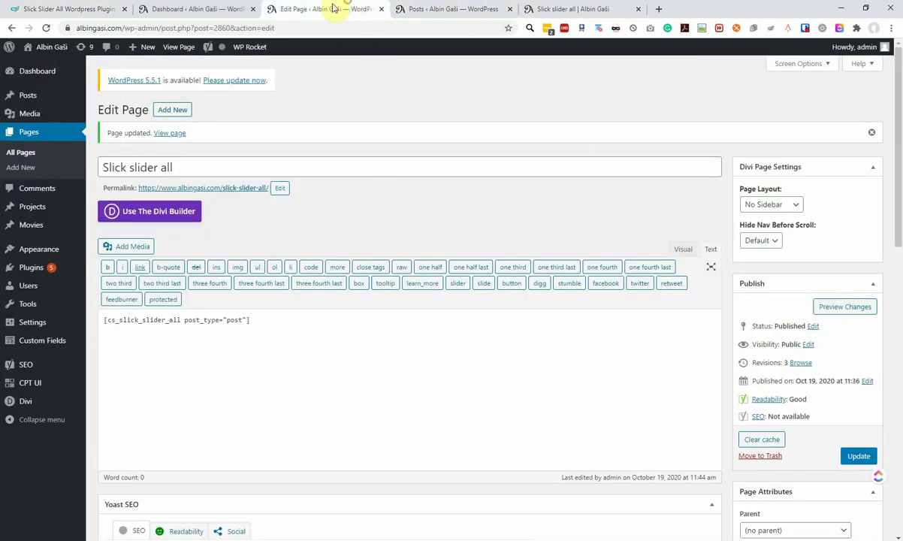
pyautogui.click(248, 320)
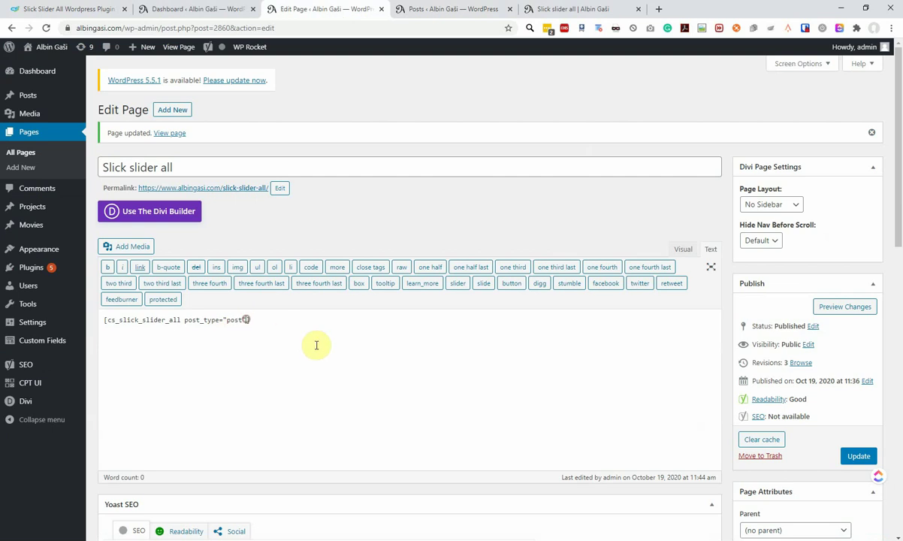
pyautogui.write('responsive="large')
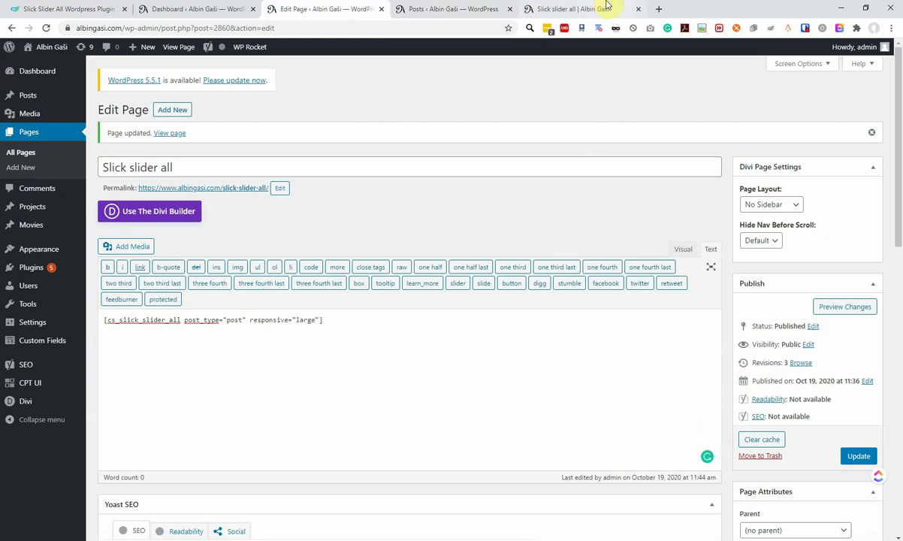
pyautogui.click(68, 9)
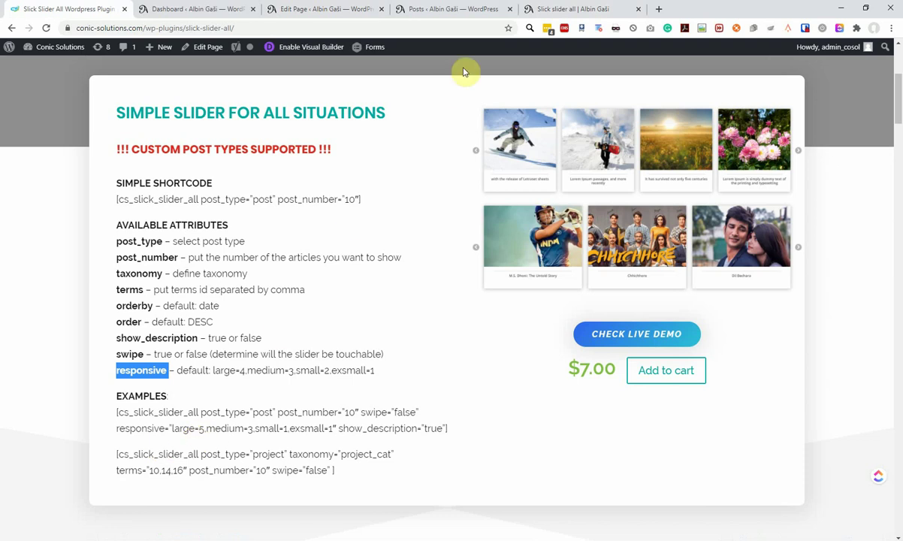
pyautogui.click(569, 9)
pyautogui.click(407, 9)
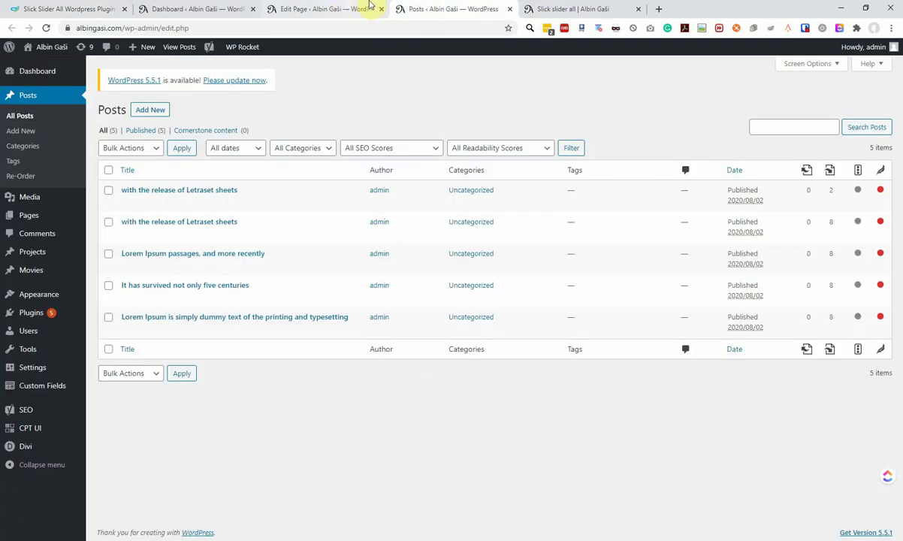
pyautogui.click(315, 9)
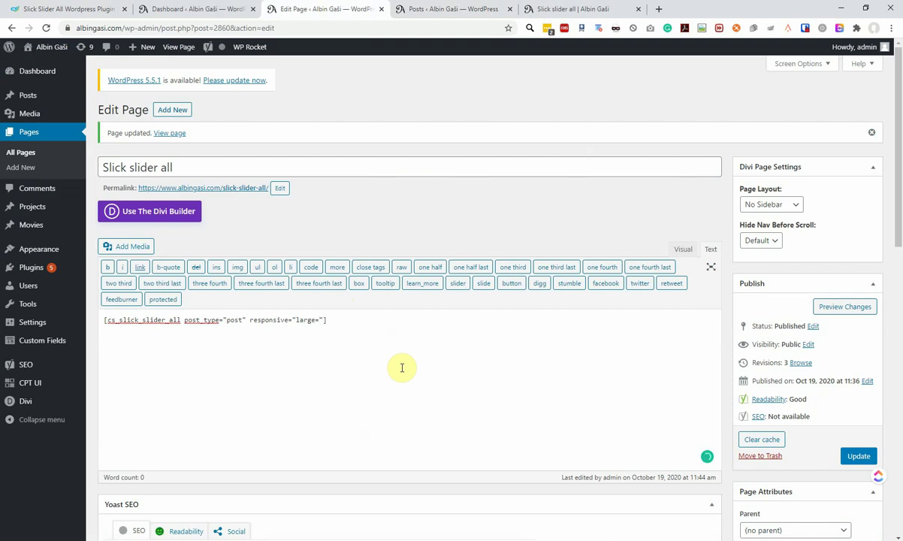
pyautogui.write('3')
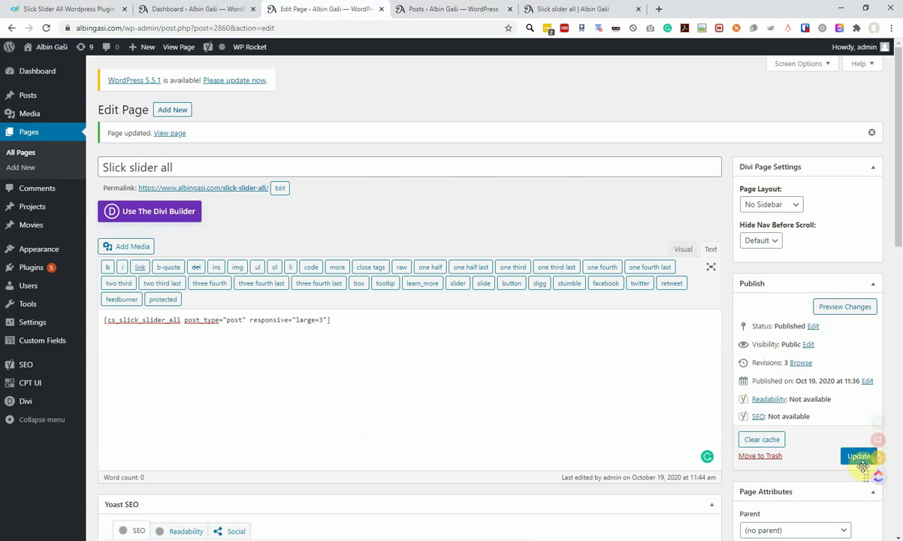
# Update the page with the responsive setting and reload the published Slick slider all page.
pyautogui.click(855, 455)
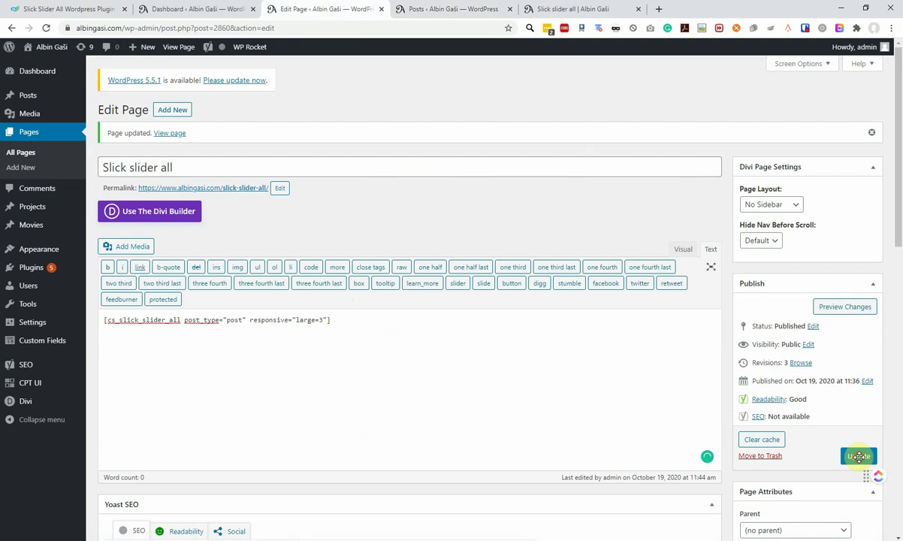
pyautogui.scroll(-2, 847, 391)
pyautogui.click(856, 347)
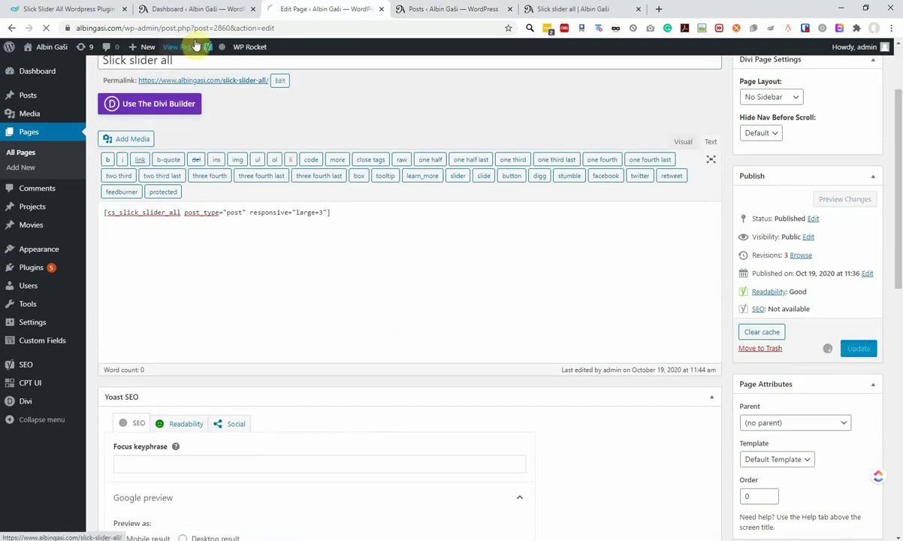
pyautogui.click(60, 9)
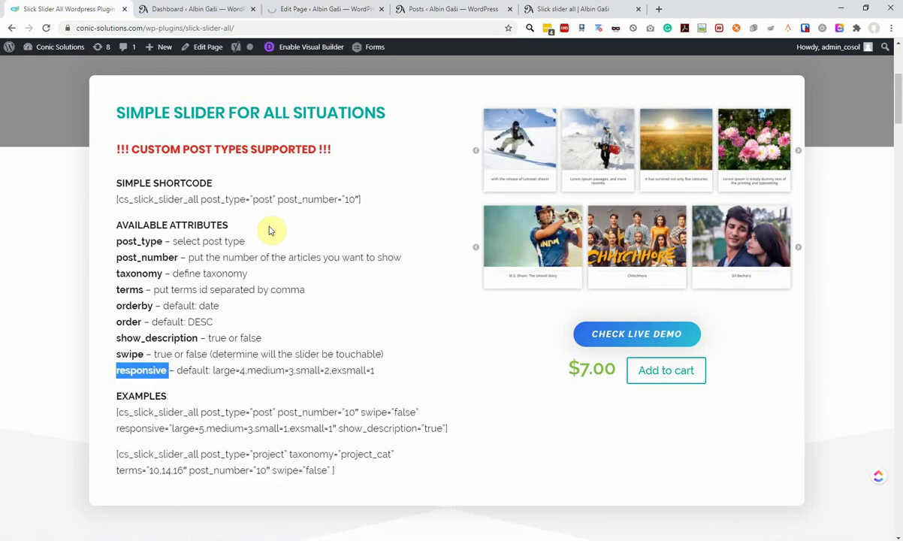
pyautogui.click(530, 8)
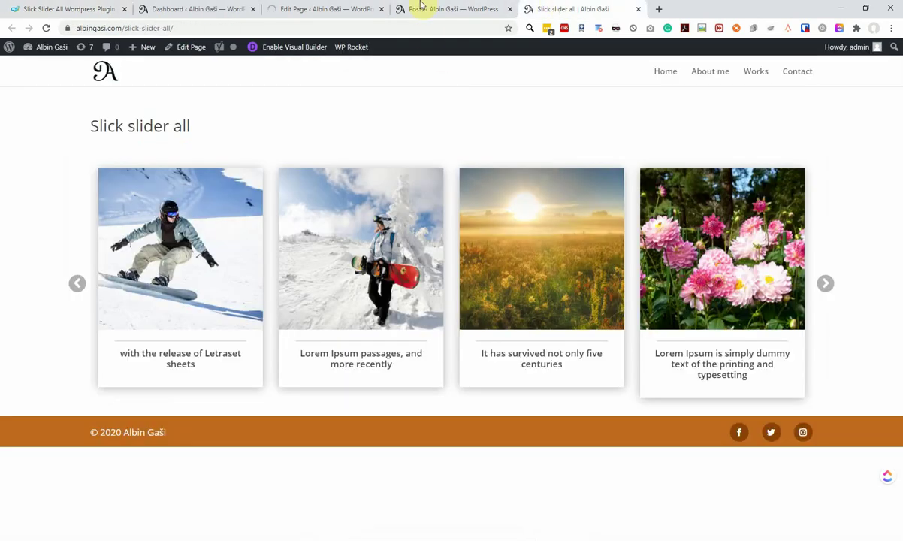
pyautogui.click(421, 6)
pyautogui.click(541, 9)
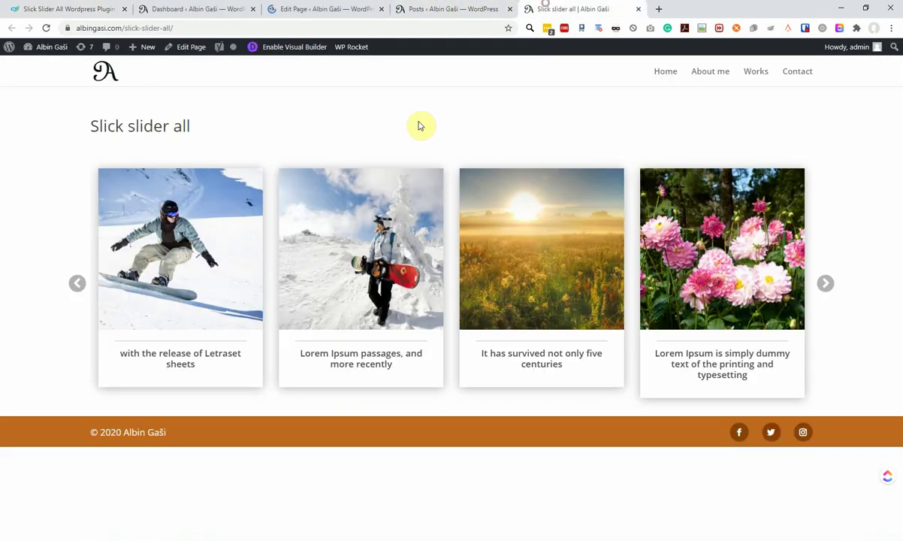
pyautogui.press('F5')
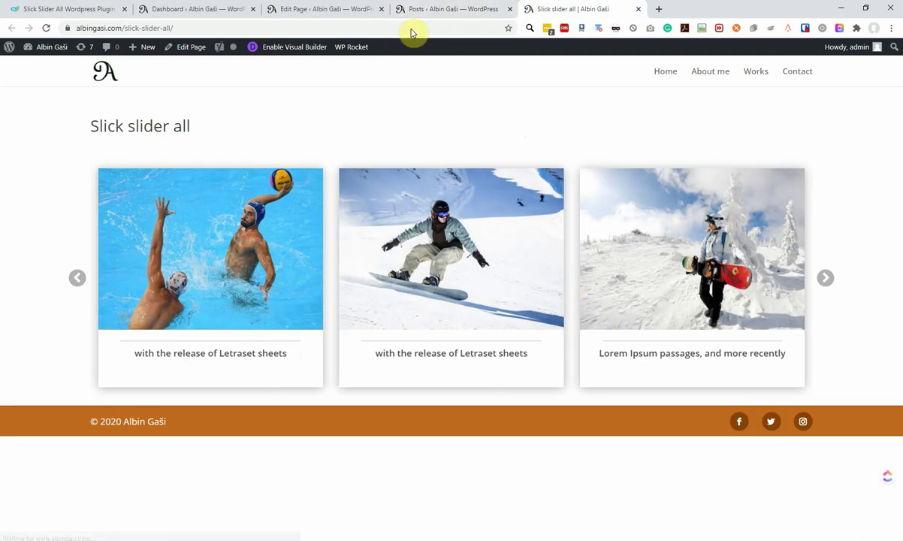
# Insert a space after the responsive attribute, before the closing bracket of the slider shortcode.
pyautogui.click(344, 8)
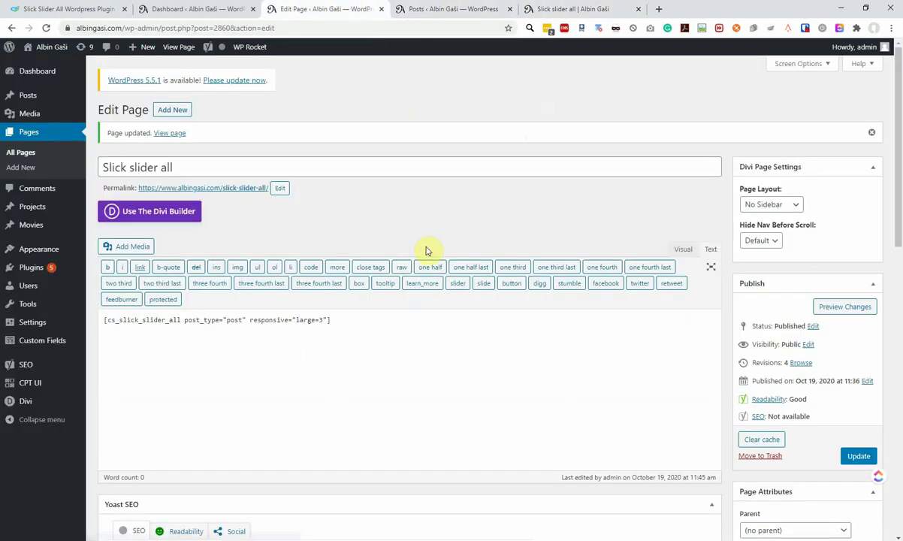
pyautogui.click(328, 322)
pyautogui.write(']')
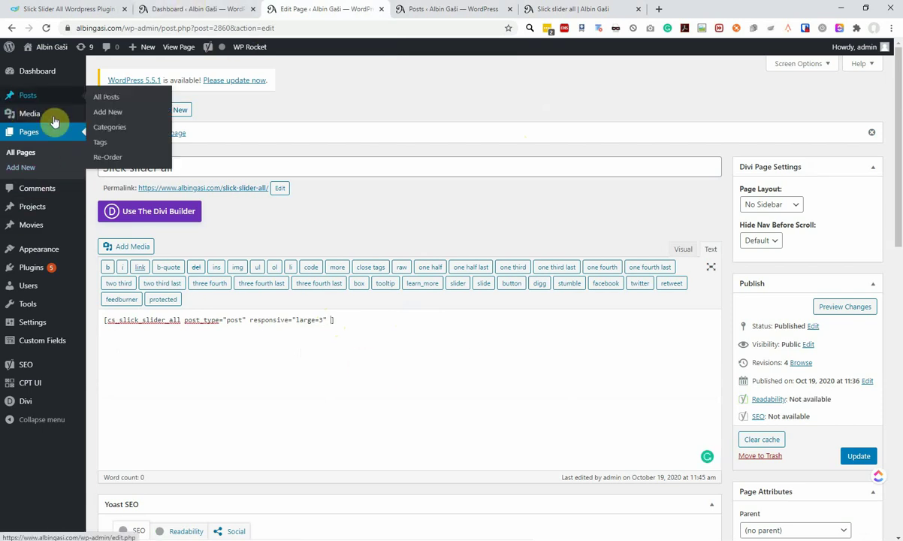
# Open the post Tags page in a separate browser tab and add a new tag named "test".
pyautogui.moveTo(45, 96)
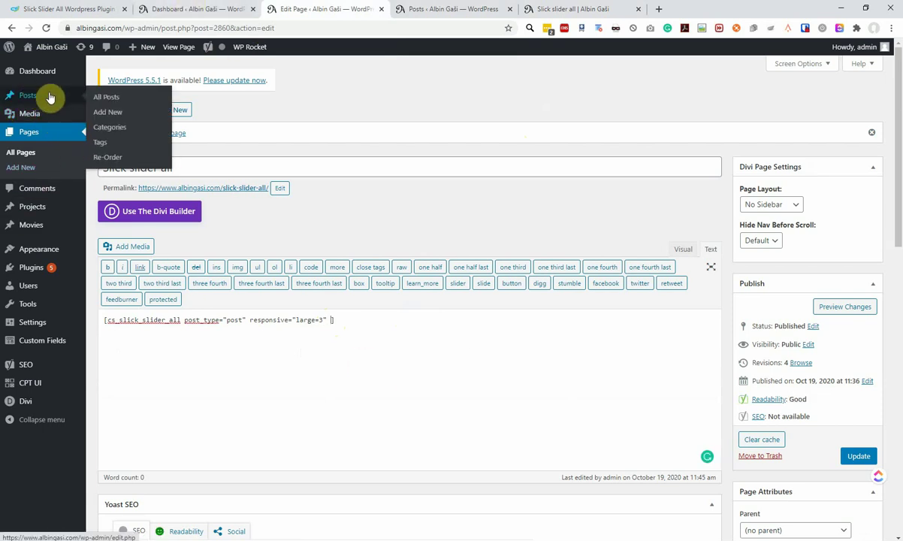
pyautogui.middleClick(122, 152)
pyautogui.click(421, 9)
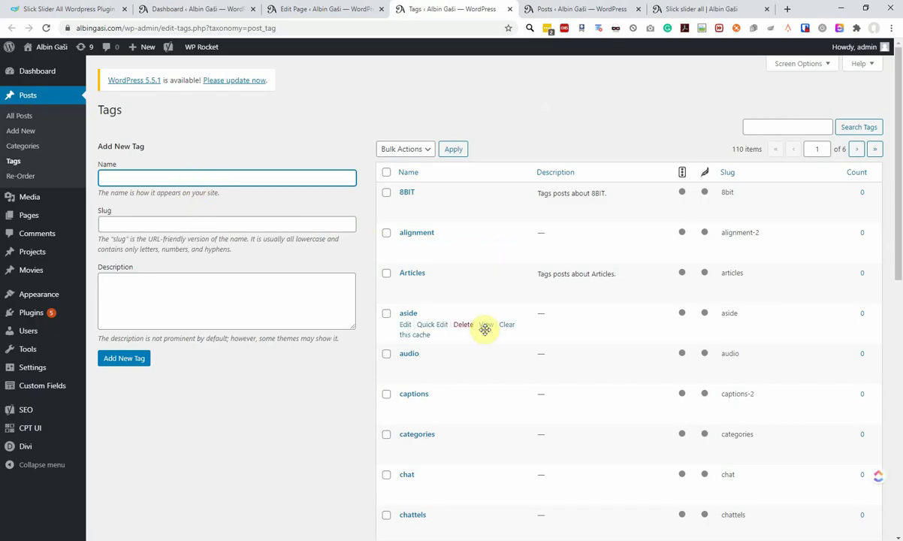
pyautogui.scroll(-3, 601, 340)
pyautogui.scroll(3, 586, 351)
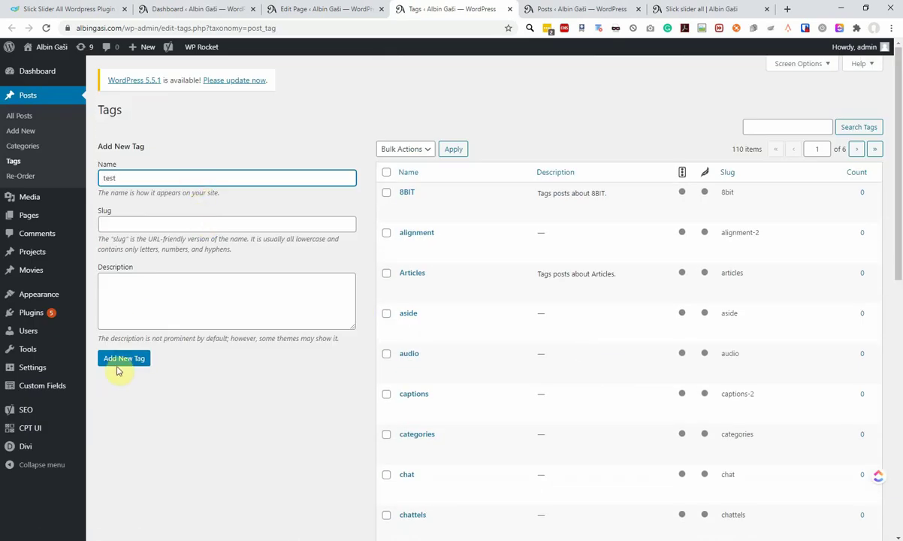
pyautogui.click(117, 364)
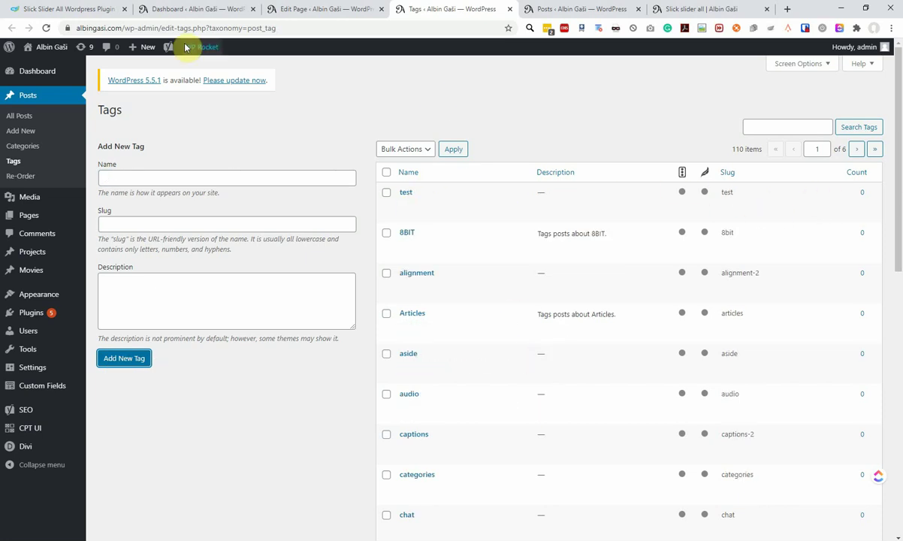
# Look up the taxonomy name post_tag in the Tags page address.
pyautogui.click(248, 28)
pyautogui.doubleClick(298, 28)
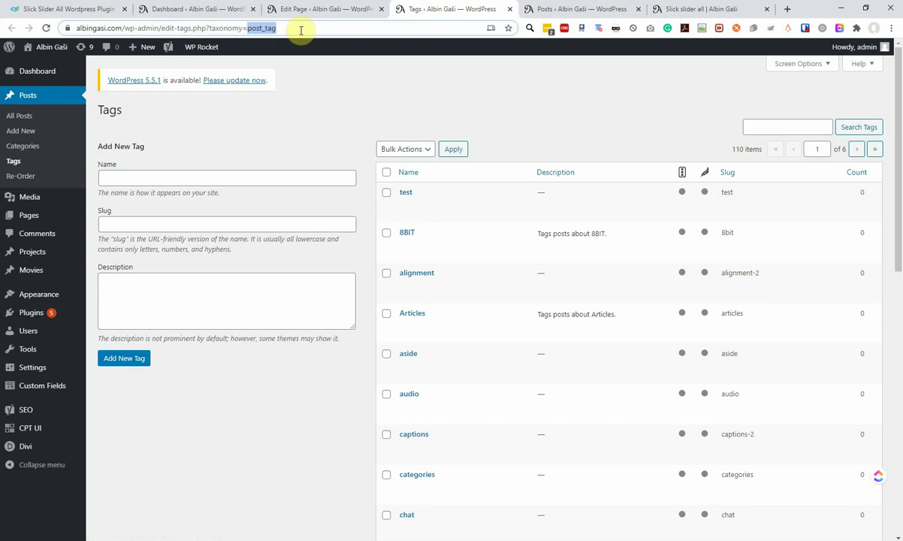
pyautogui.click(382, 92)
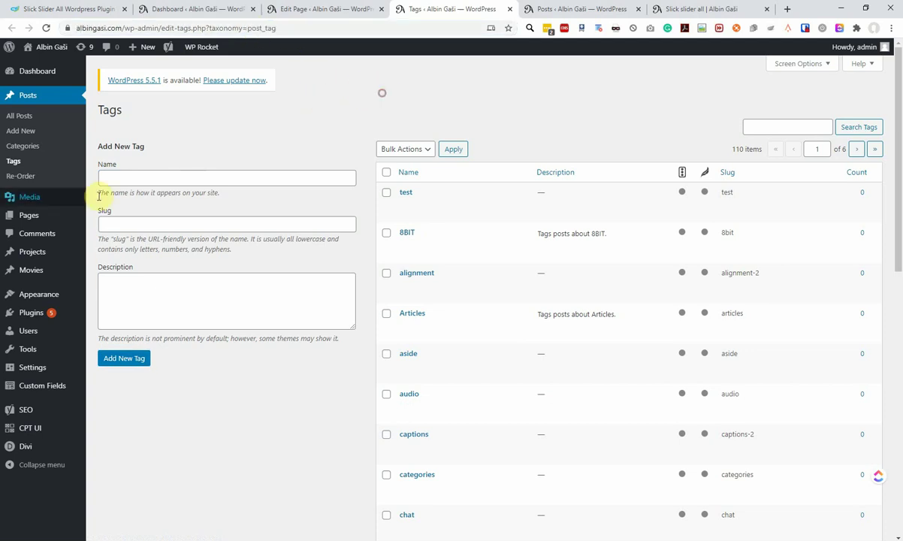
# Open the list of all posts and assign the tag "test" to the first post through Quick Edit.
pyautogui.click(27, 118)
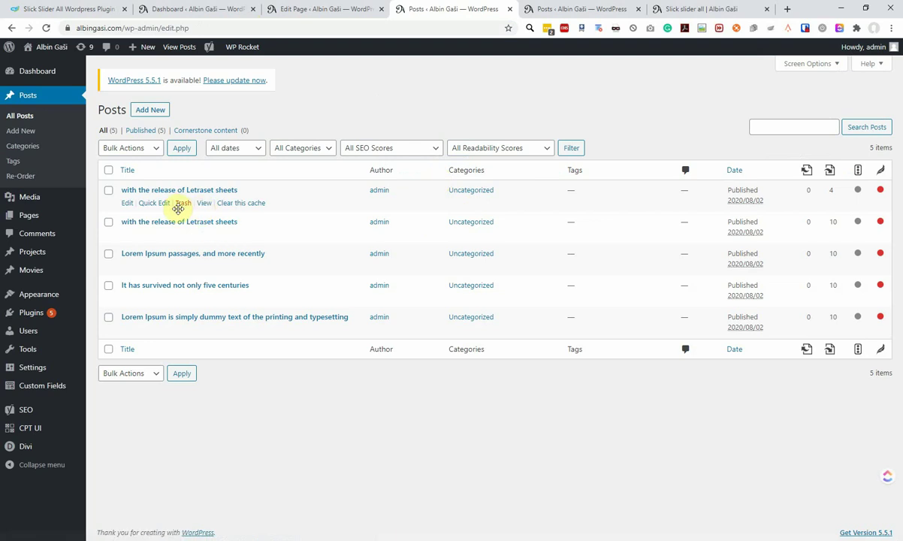
pyautogui.click(154, 203)
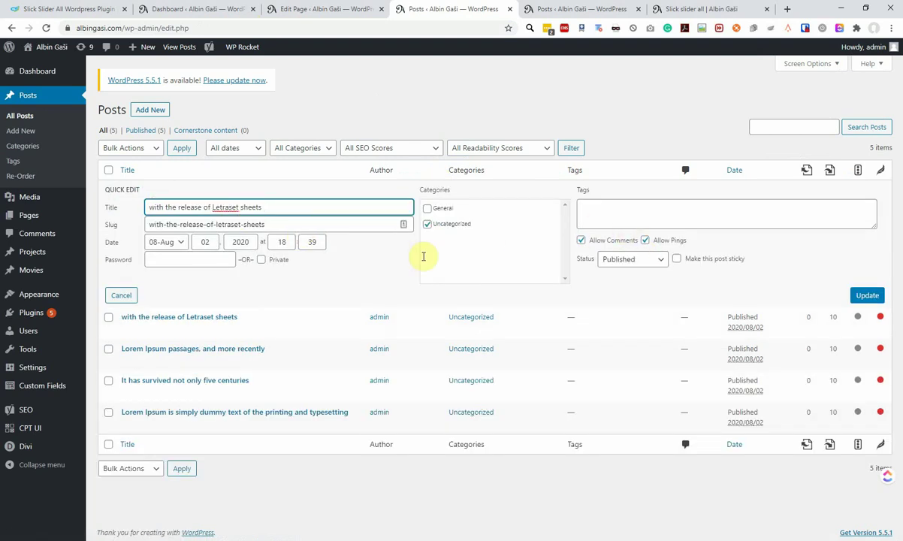
pyautogui.click(605, 212)
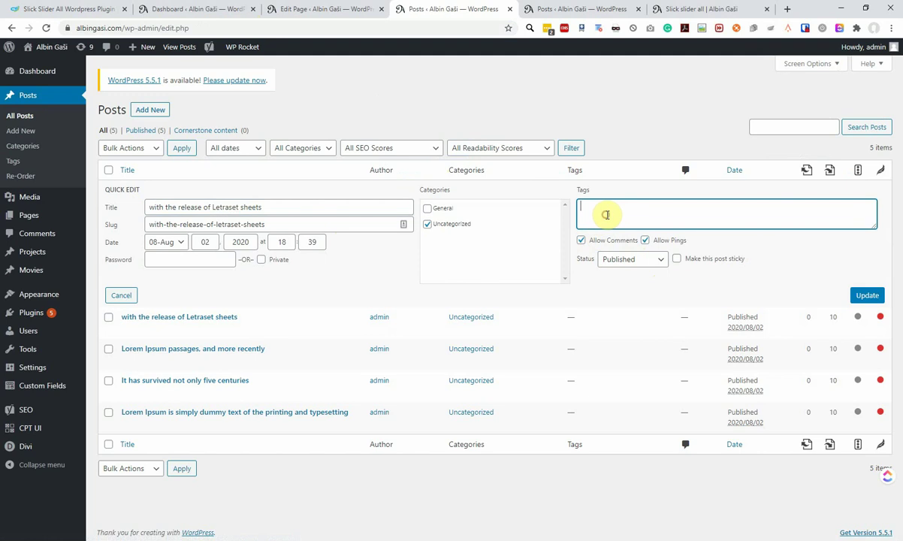
pyautogui.write('post_tag')
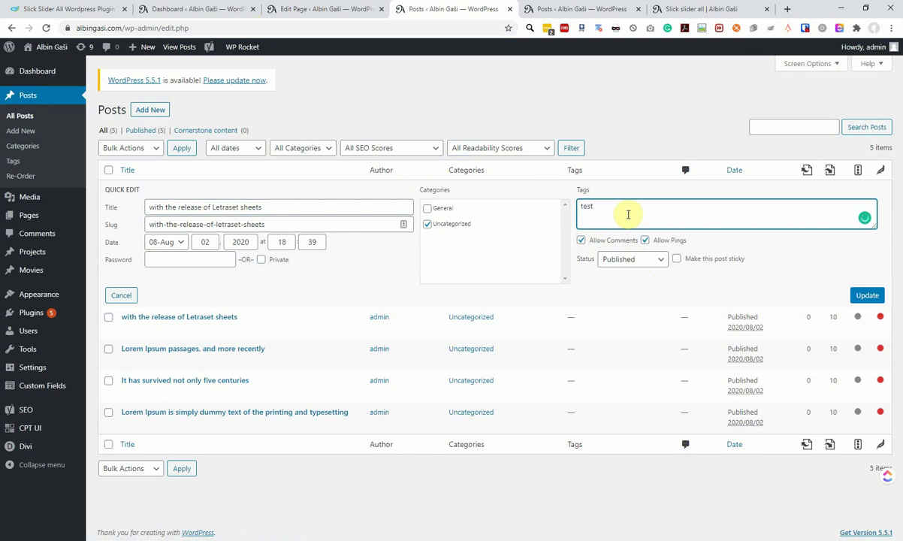
pyautogui.click(587, 237)
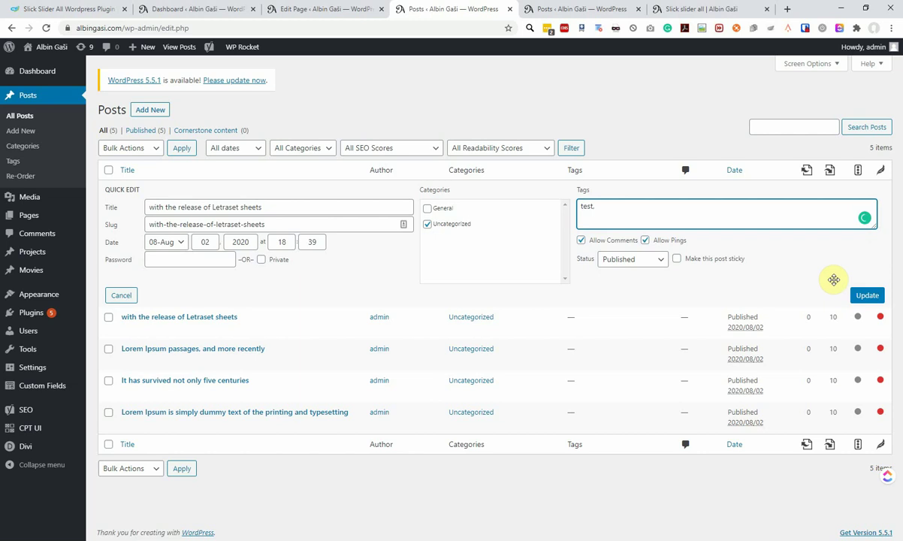
pyautogui.click(868, 296)
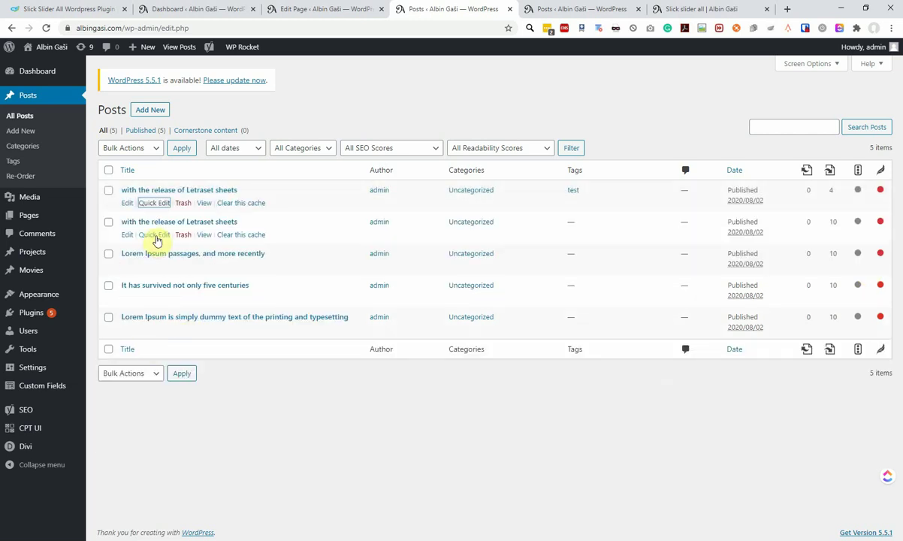
# Assign the tag "test" to the second "with the release of Letraset sheets" post through Quick Edit.
pyautogui.click(155, 235)
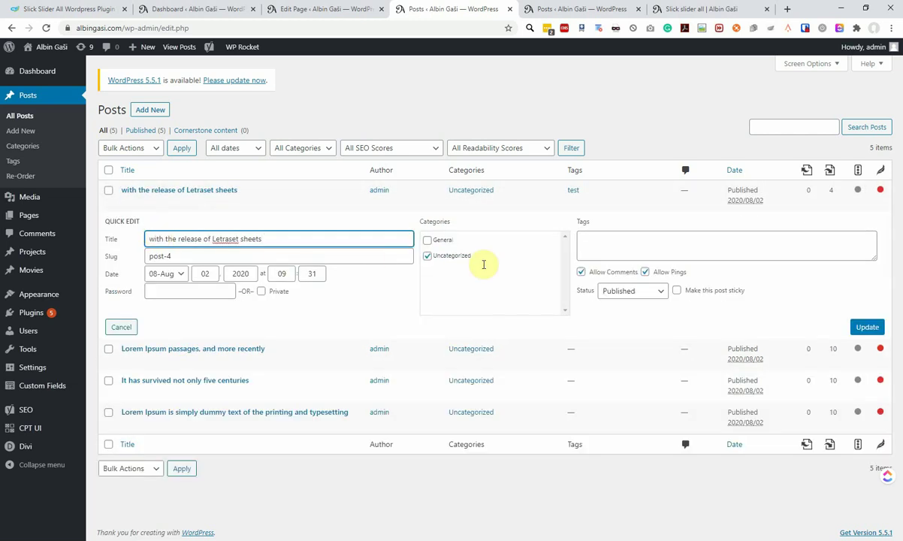
pyautogui.click(622, 249)
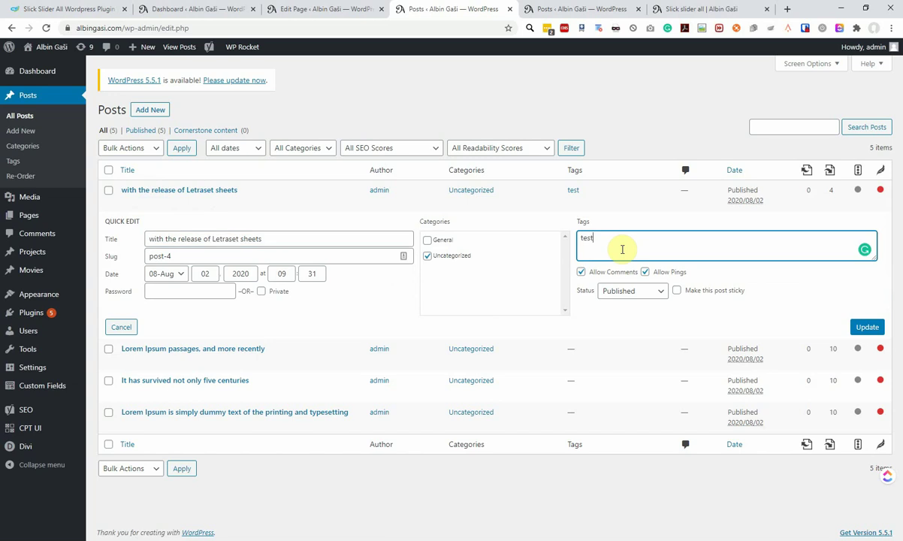
pyautogui.write('test')
pyautogui.click(590, 268)
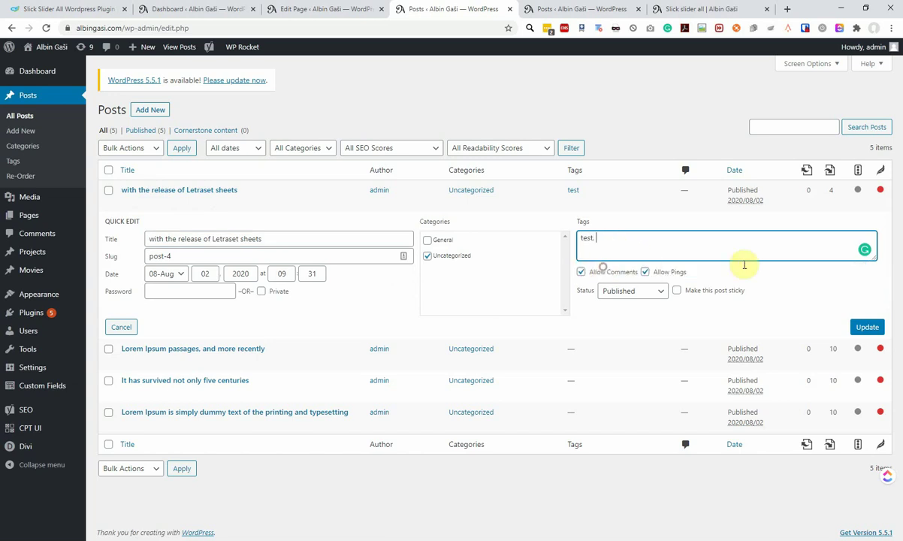
pyautogui.click(867, 328)
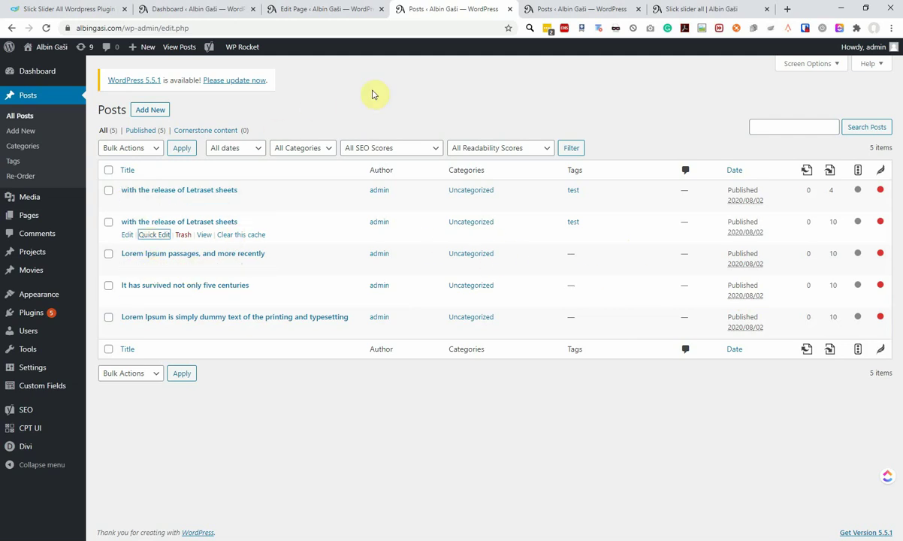
# Add taxonomy="post_tag" after the responsive attribute in the slider shortcode and update the page.
pyautogui.click(344, 8)
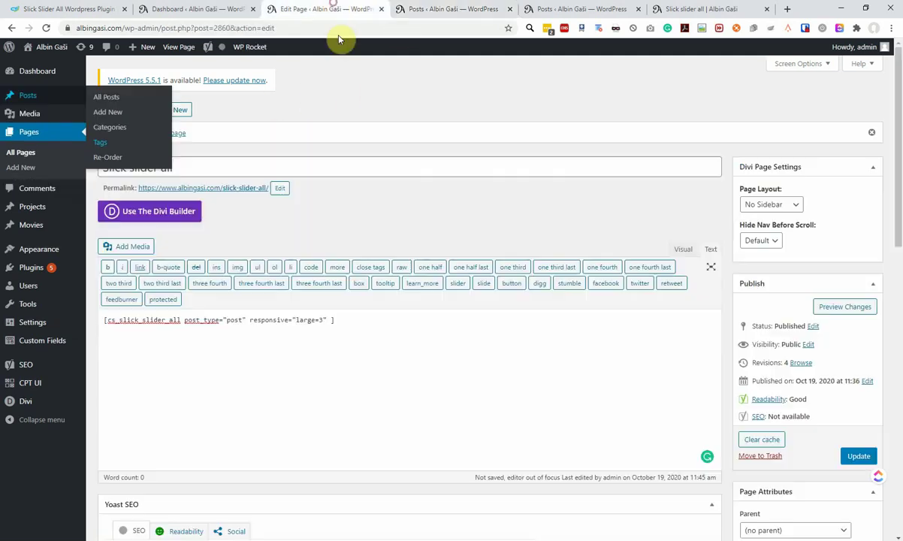
pyautogui.click(329, 320)
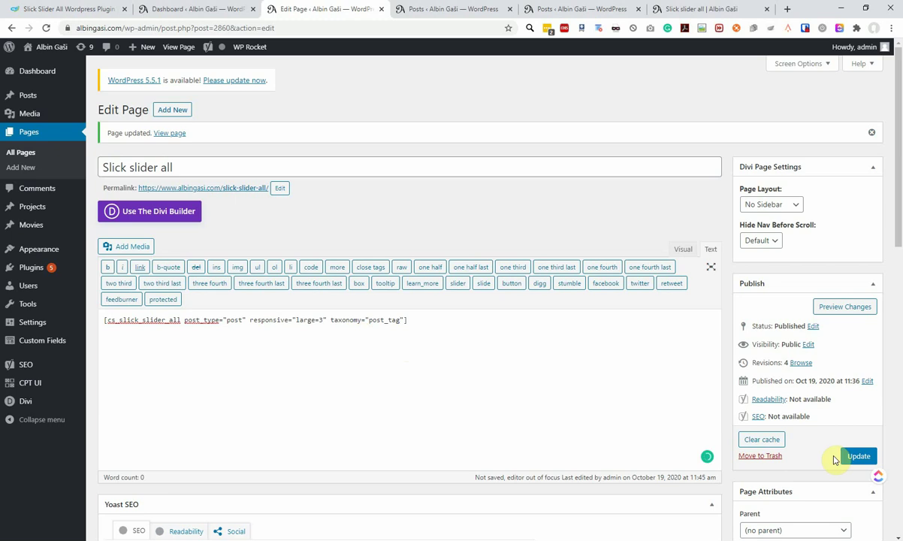
pyautogui.click(856, 455)
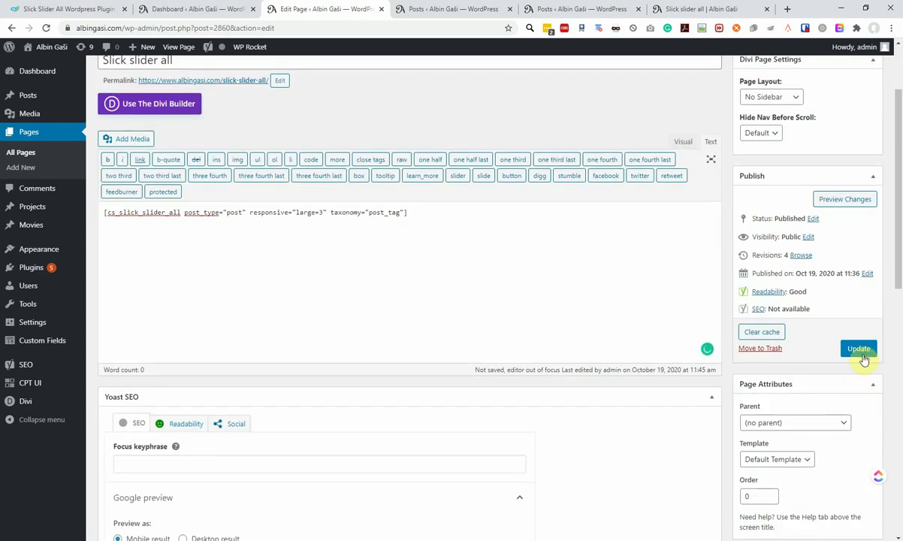
pyautogui.click(864, 348)
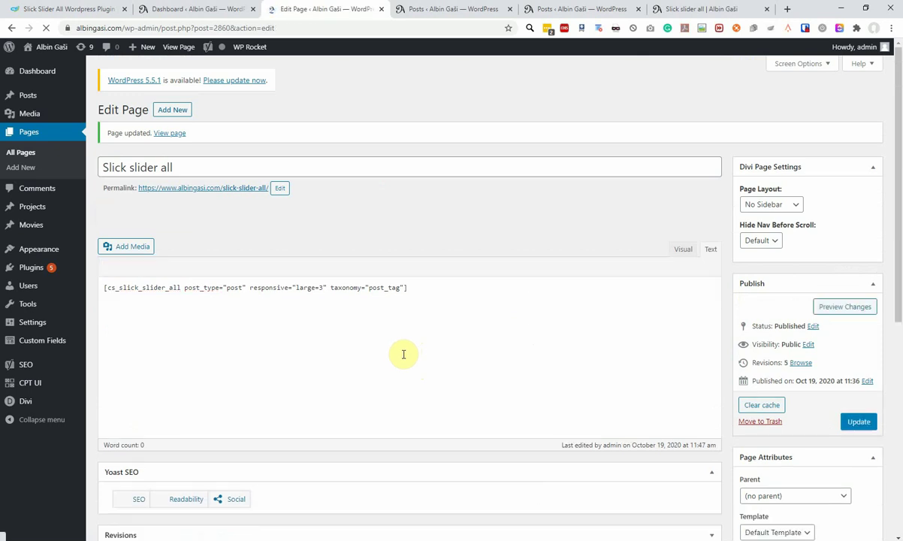
# Place the published Slick slider all tab directly after the edit page tab and reload the published page.
pyautogui.click(459, 8)
pyautogui.moveTo(653, 7); pyautogui.dragTo(455, 6)
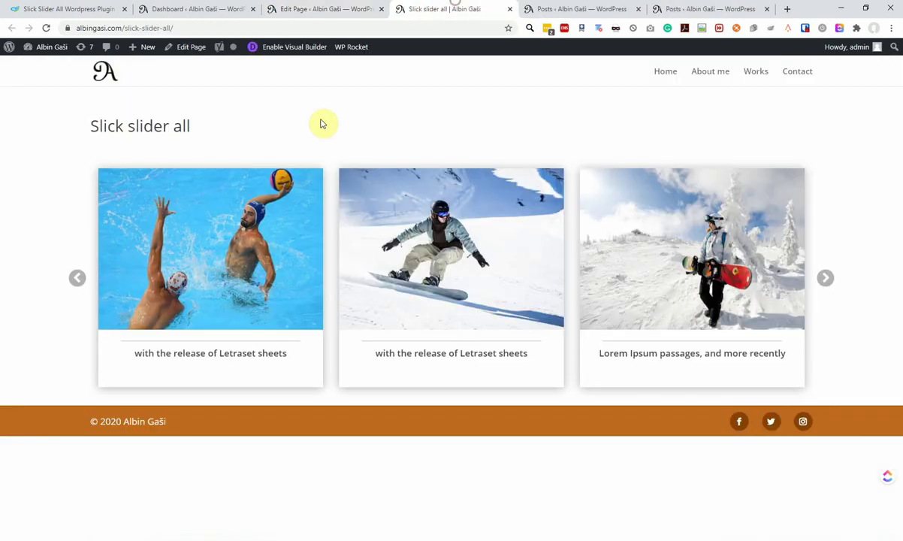
pyautogui.click(463, 179)
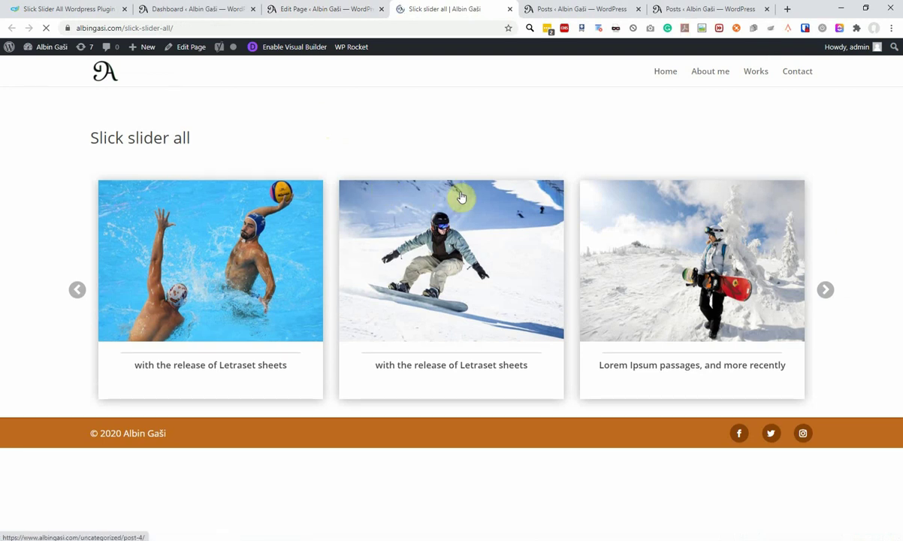
# Add an empty terms="" attribute after the taxonomy attribute in the slider shortcode on the edit page.
pyautogui.click(336, 6)
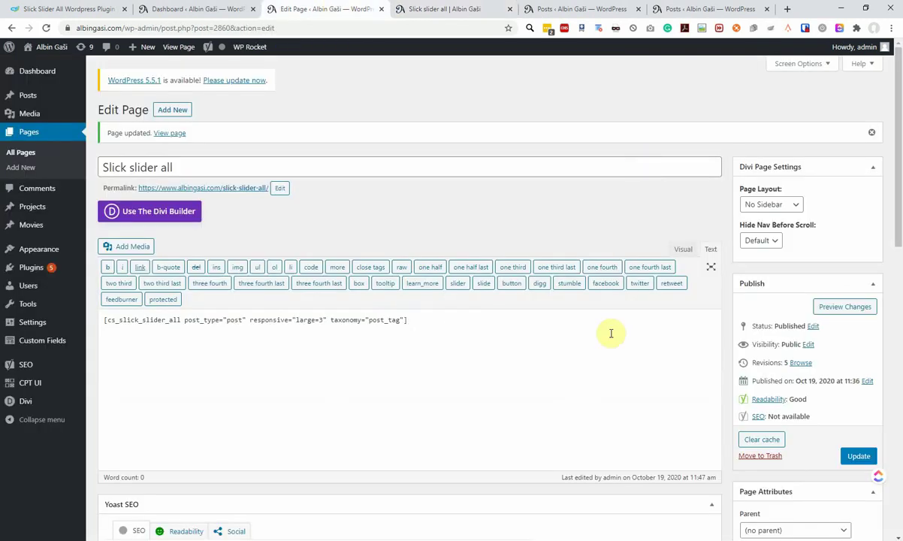
pyautogui.scroll(-5, 759, 350)
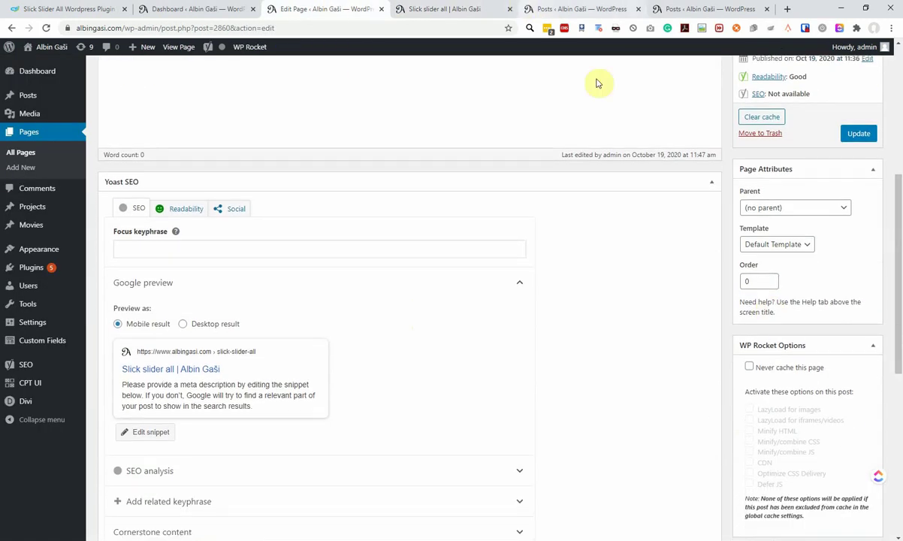
pyautogui.scroll(4, 537, 188)
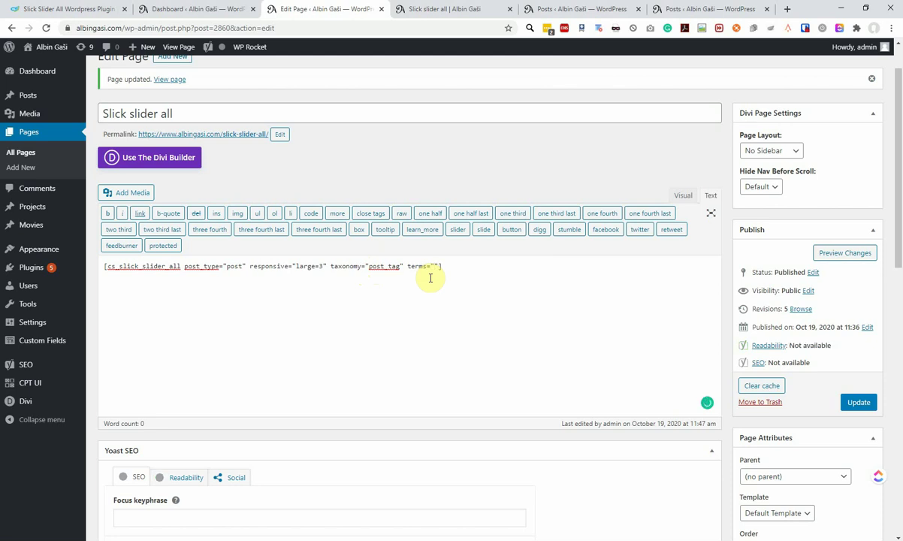
pyautogui.click(433, 266)
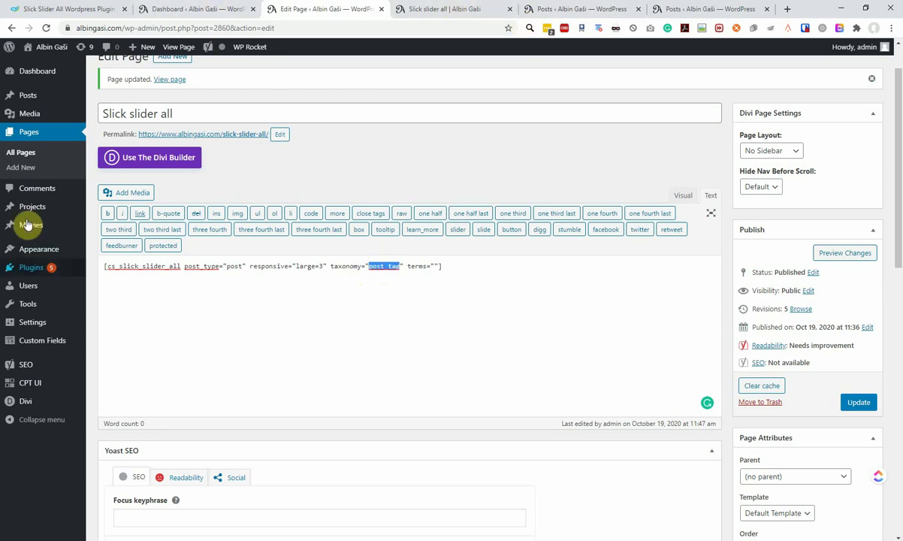
# Open the post Tags page in a separate browser tab and search for "test" to look up its tag ID.
pyautogui.moveTo(71, 99)
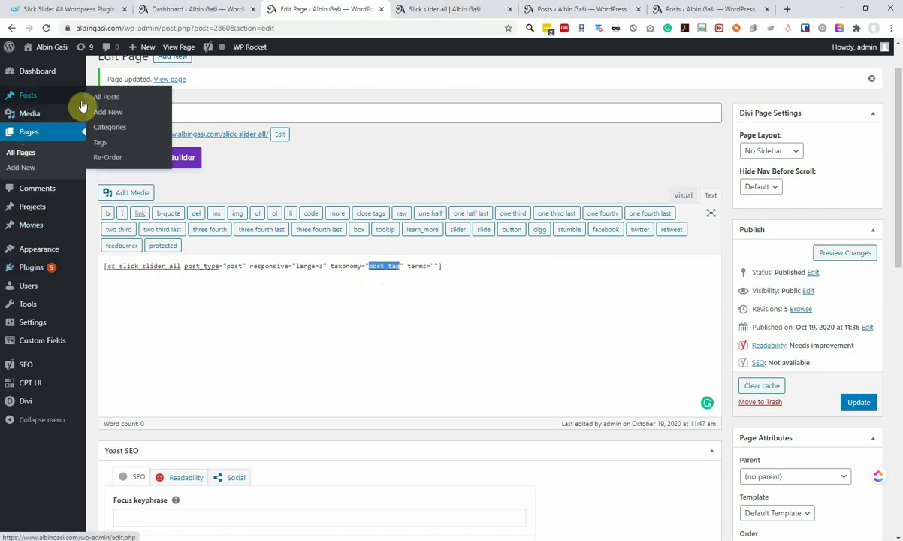
pyautogui.middleClick(104, 142)
pyautogui.click(364, 11)
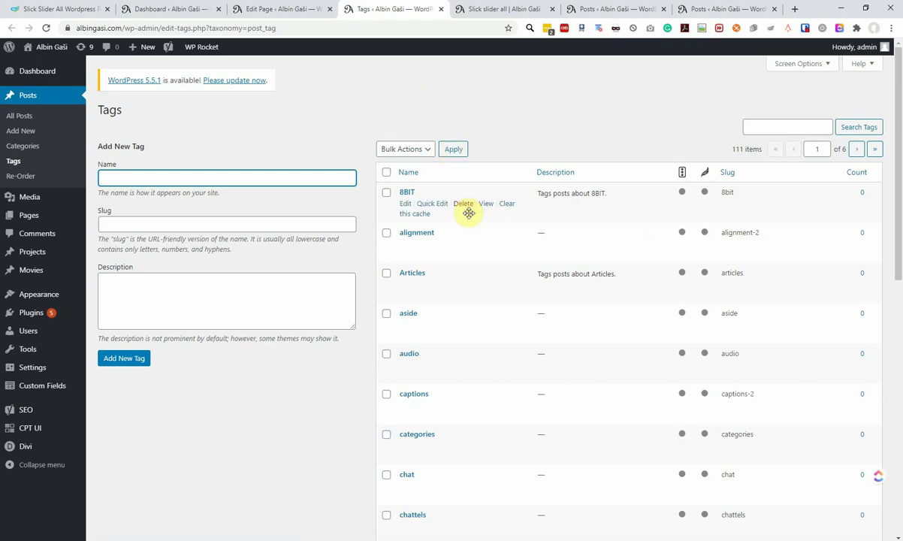
pyautogui.scroll(-8, 488, 208)
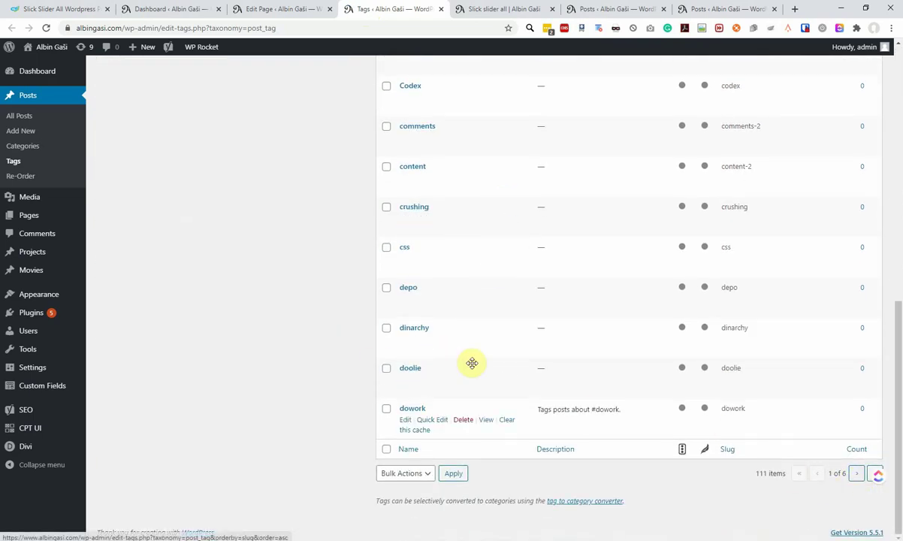
pyautogui.scroll(5, 472, 363)
pyautogui.scroll(3, 369, 149)
pyautogui.click(770, 126)
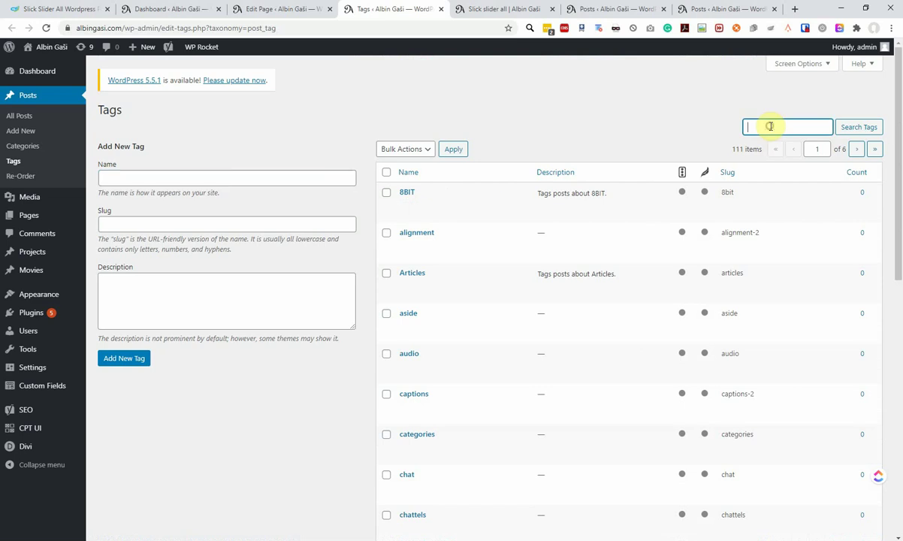
pyautogui.press('Return')
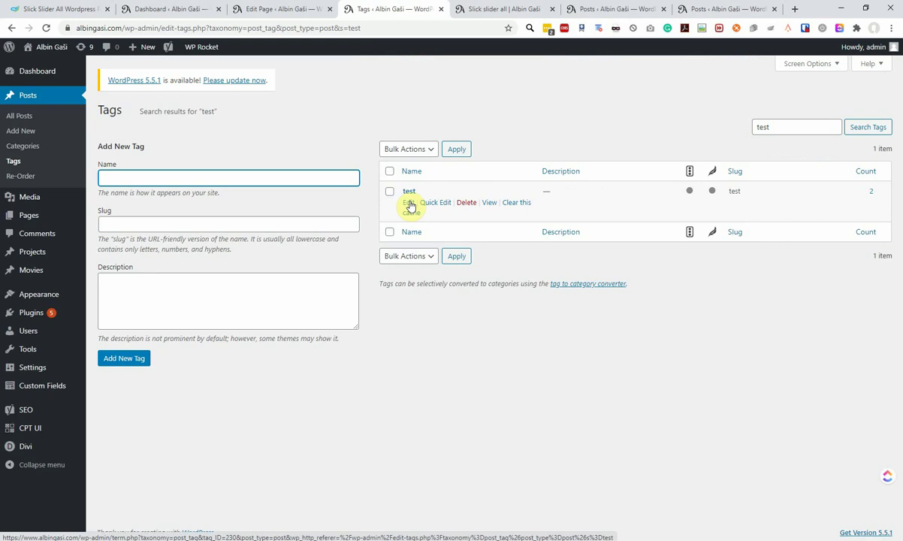
# Set the terms attribute in the slider shortcode to 230 and update the page.
pyautogui.click(314, 9)
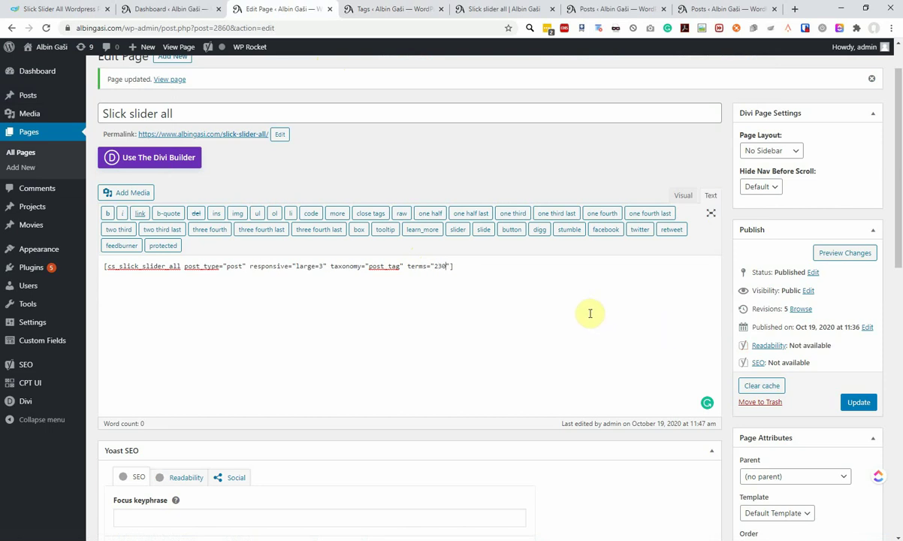
pyautogui.click(856, 405)
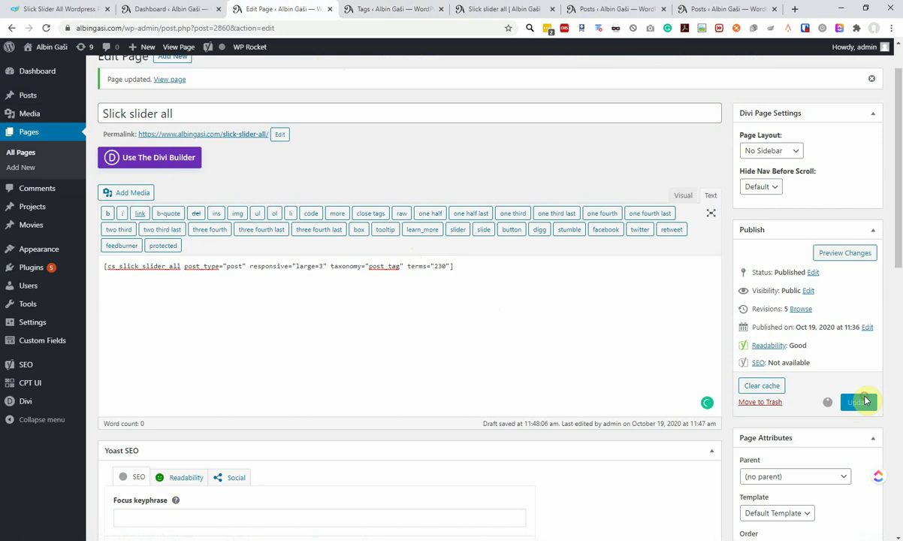
pyautogui.click(864, 400)
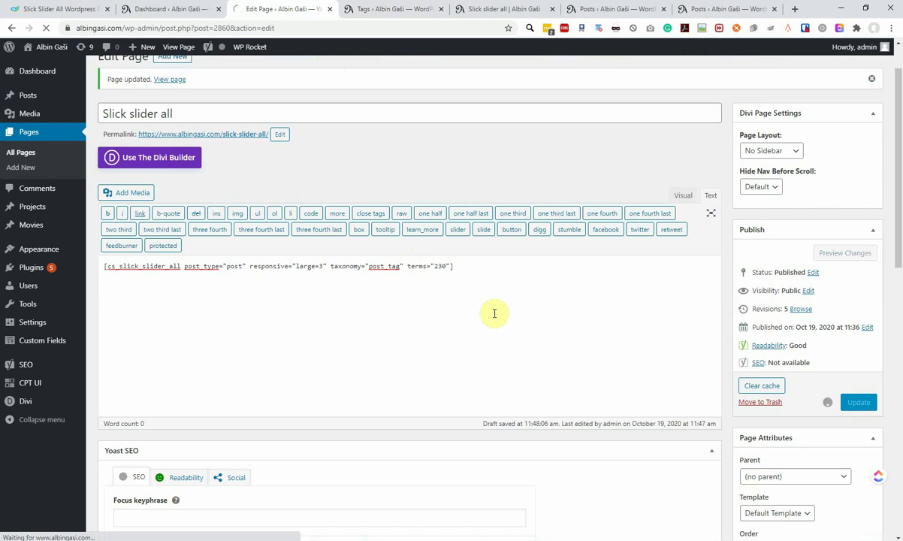
# Return to the published Slick slider all page and advance the slider by one slide.
pyautogui.click(519, 10)
pyautogui.click(827, 280)
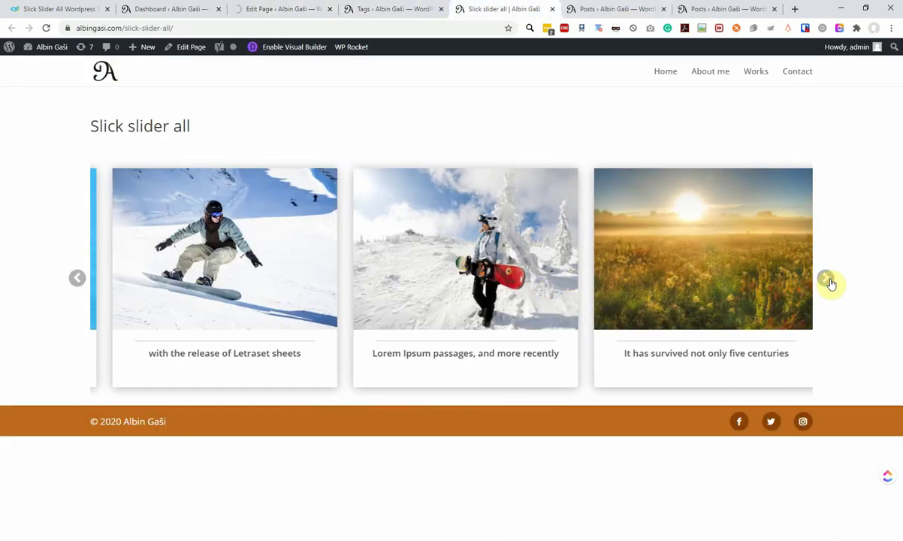
# Advance the slider on the published page and step it back to the first posts.
pyautogui.click(826, 280)
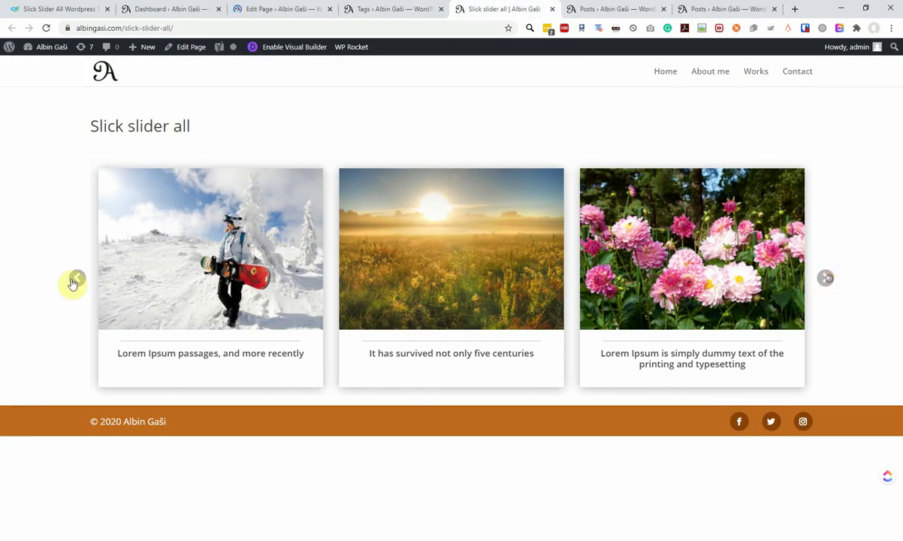
pyautogui.click(77, 279)
pyautogui.click(77, 278)
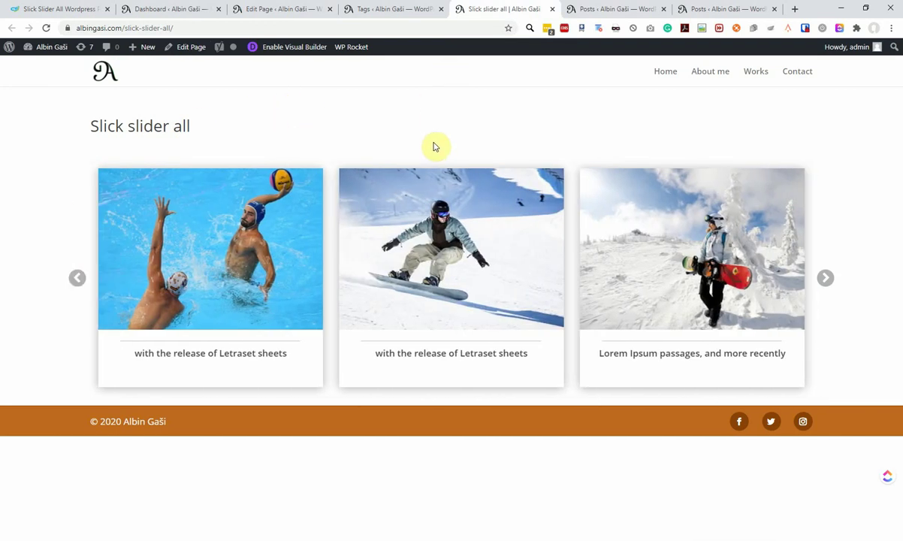
# Check the "test" tag's post count on the Tags page against the posts in the reloaded published slider.
pyautogui.click(368, 9)
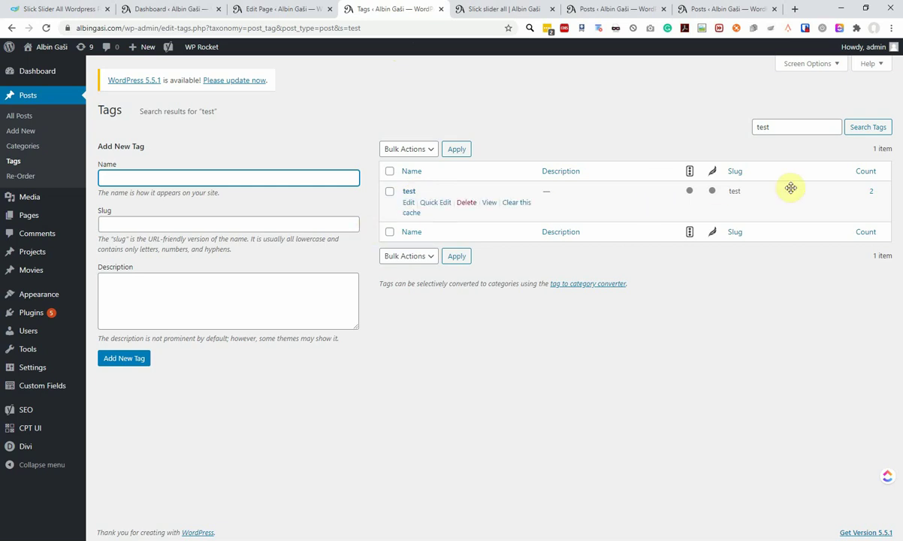
pyautogui.click(481, 9)
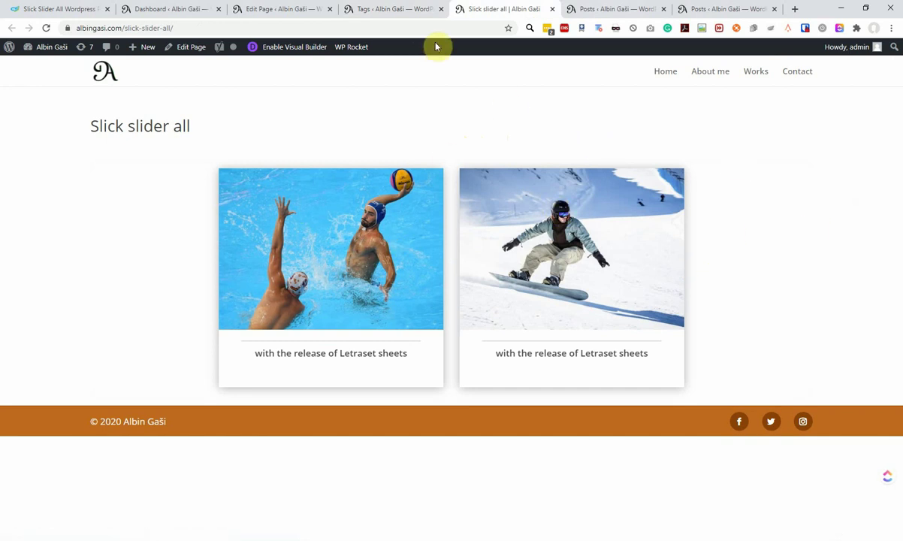
pyautogui.click(396, 9)
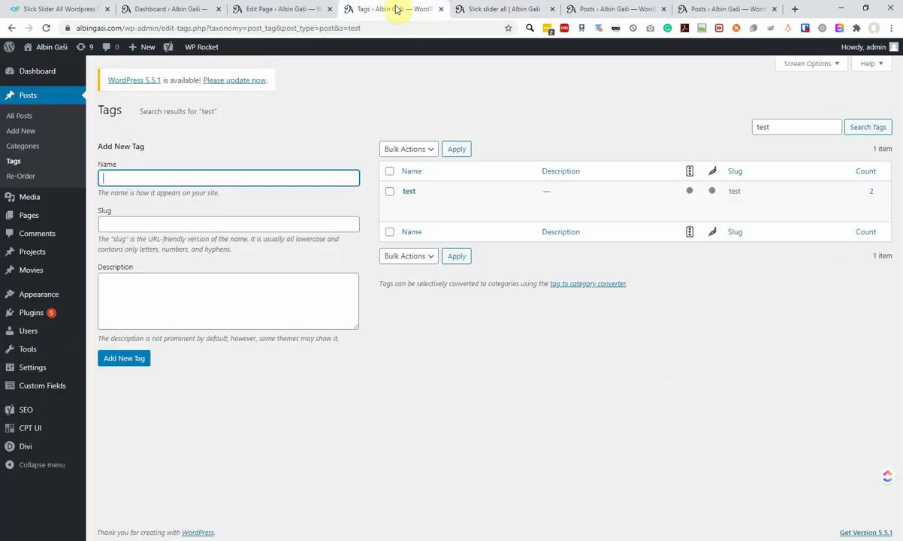
# Delete the responsive, taxonomy and terms attributes from the slider shortcode on the edit page, keeping only post_type="post".
pyautogui.click(267, 9)
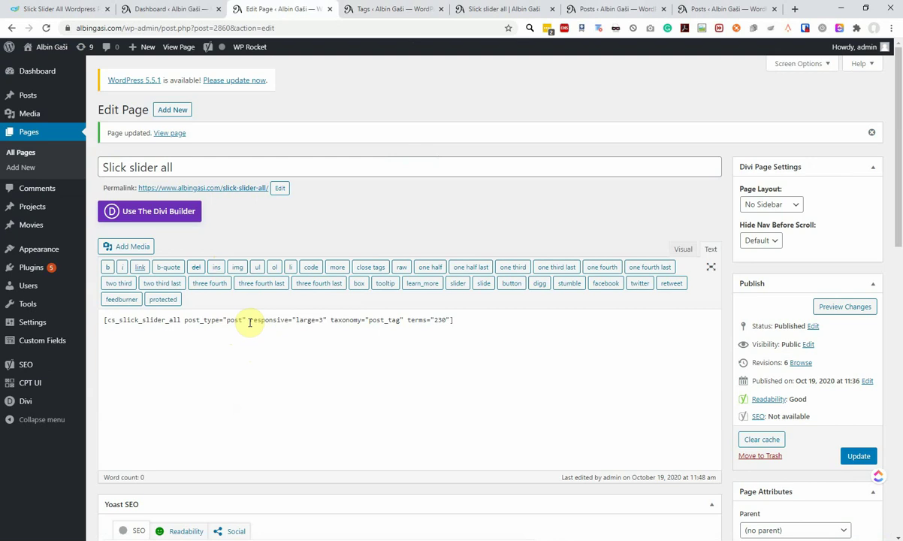
pyautogui.moveTo(250, 321); pyautogui.dragTo(446, 328)
pyautogui.press('BackSpace')
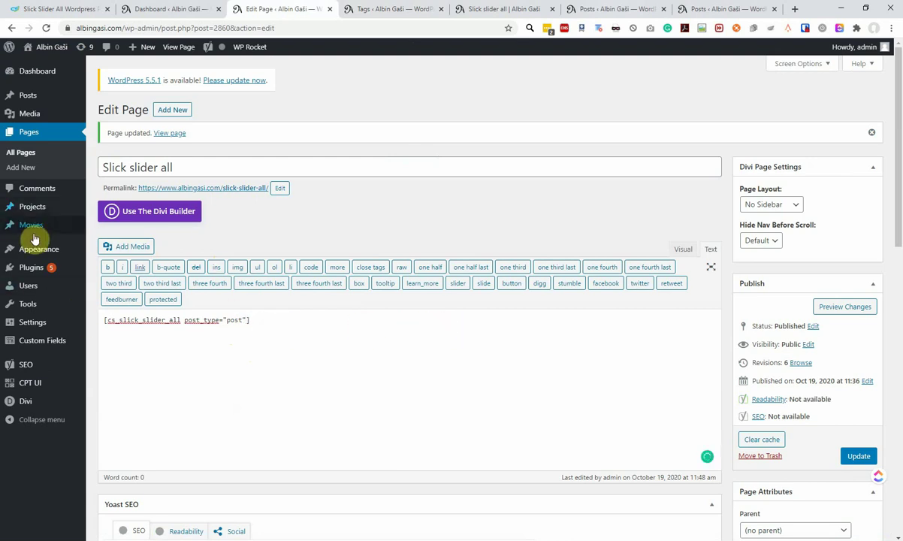
# Open the Movies list in a separate browser tab, close the Tags page, and copy the post type slug "movies" from its URL.
pyautogui.moveTo(38, 229); pyautogui.dragTo(302, 6)
pyautogui.middleClick(414, 9)
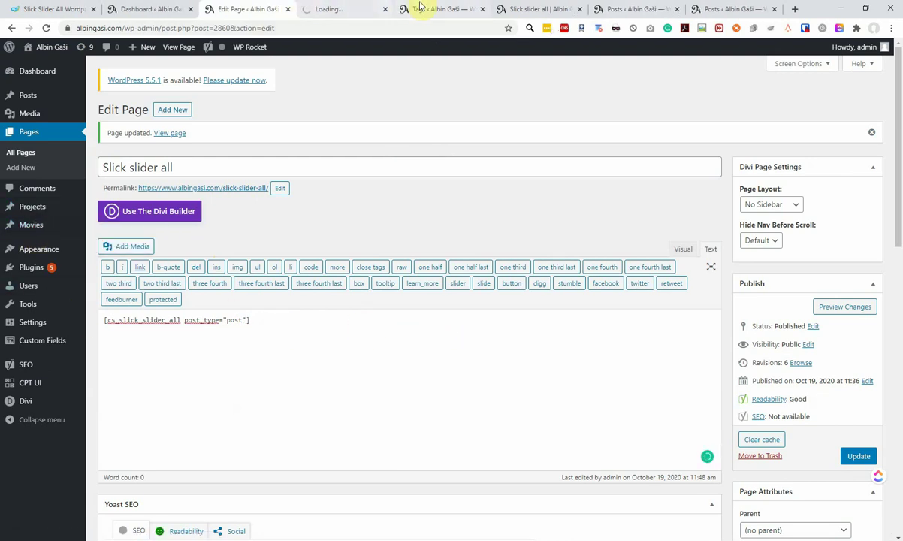
pyautogui.click(333, 9)
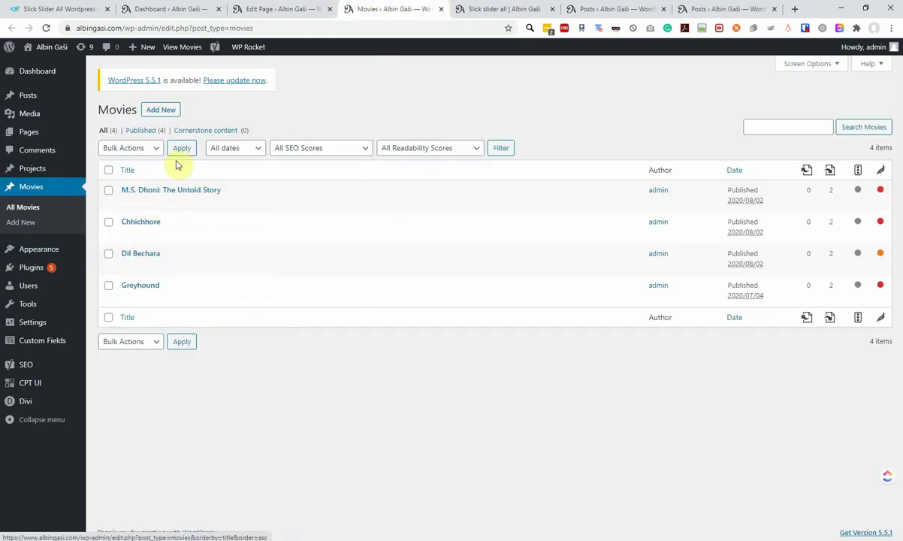
pyautogui.click(239, 29)
pyautogui.moveTo(272, 29); pyautogui.dragTo(329, 29)
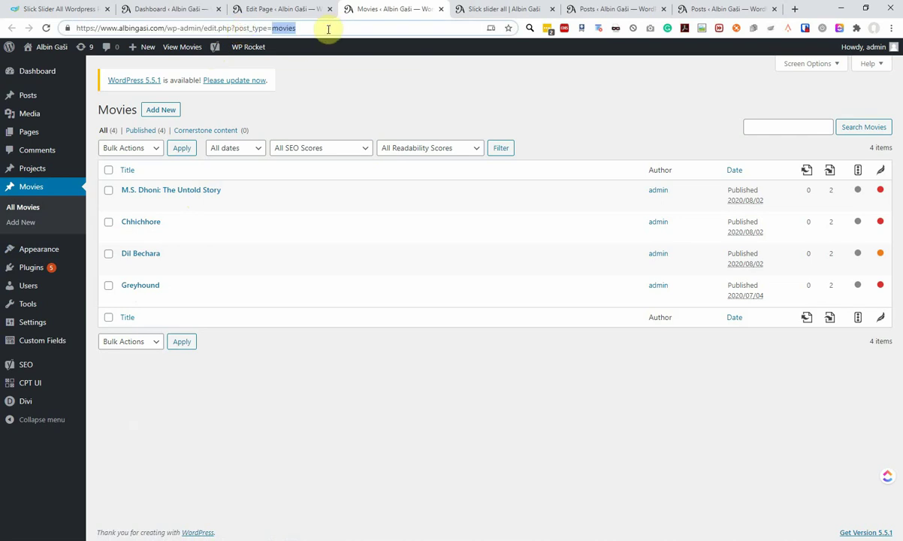
# Duplicate the slider shortcode on a new line below the original on the edit page and set the copy's post_type to "movies".
pyautogui.click(289, 9)
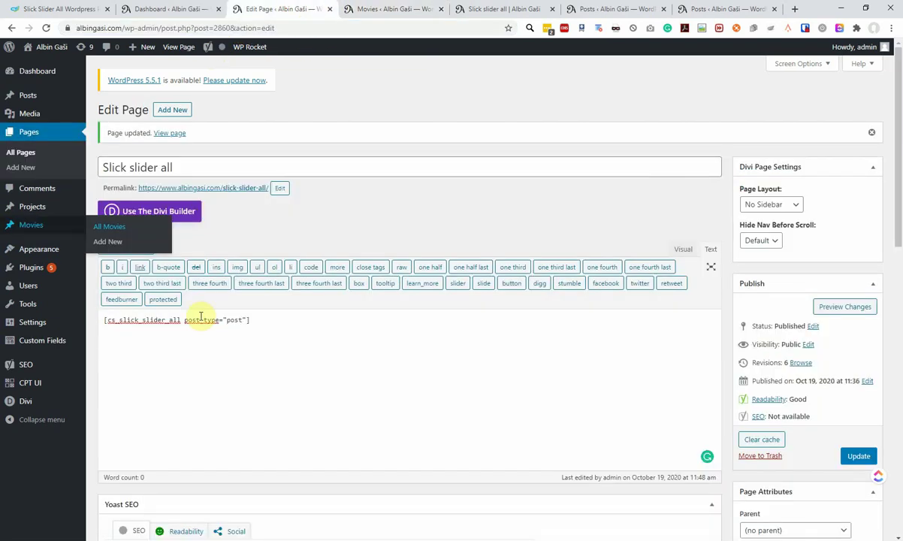
pyautogui.moveTo(259, 319); pyautogui.dragTo(99, 320)
pyautogui.hotkey('ctrl', 'c')
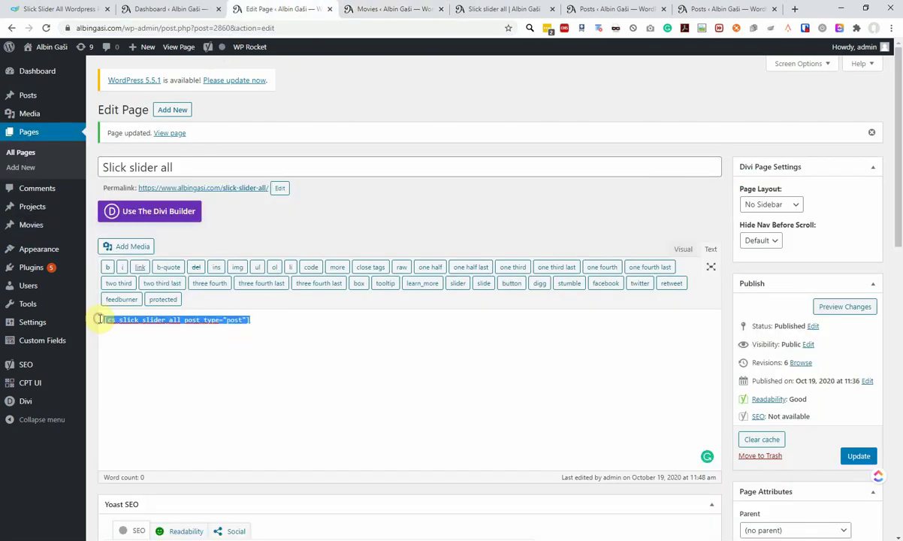
pyautogui.click(100, 319)
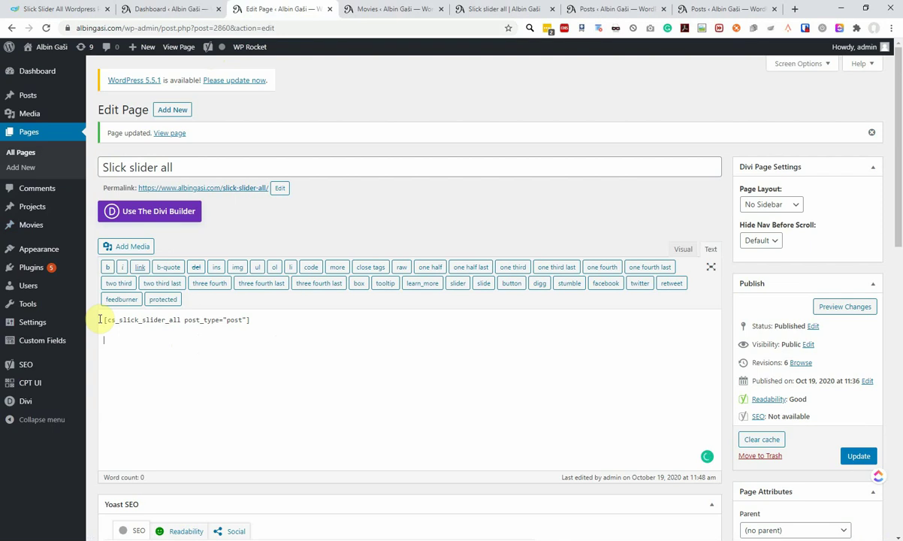
pyautogui.hotkey('ctrl', 'v')
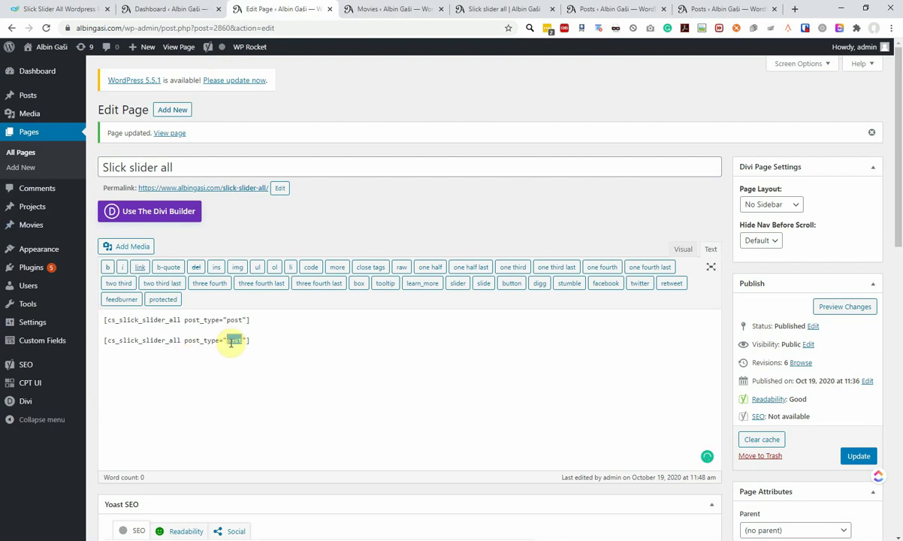
pyautogui.hotkey('ctrl', '`')
pyautogui.doubleClick(262, 378)
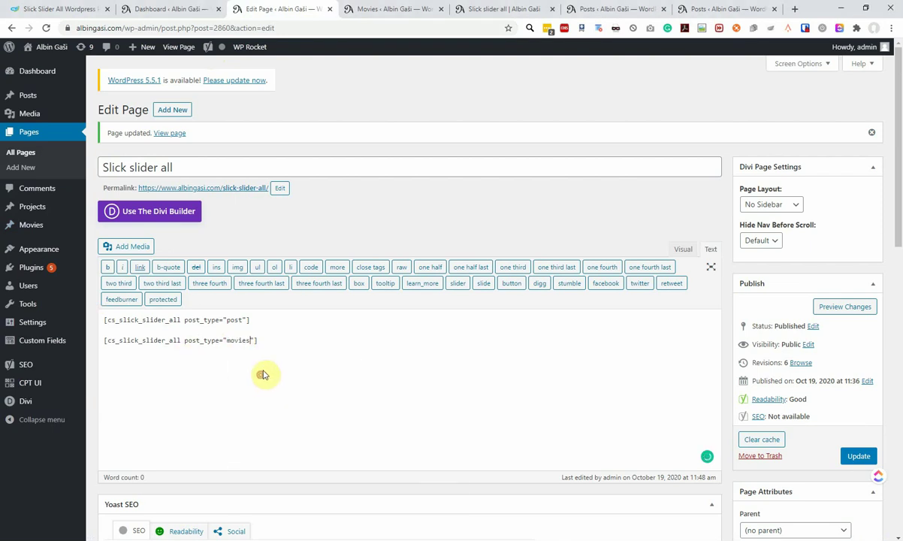
# Update the page and view both the posts and movies sliders on the reloaded published page.
pyautogui.click(859, 457)
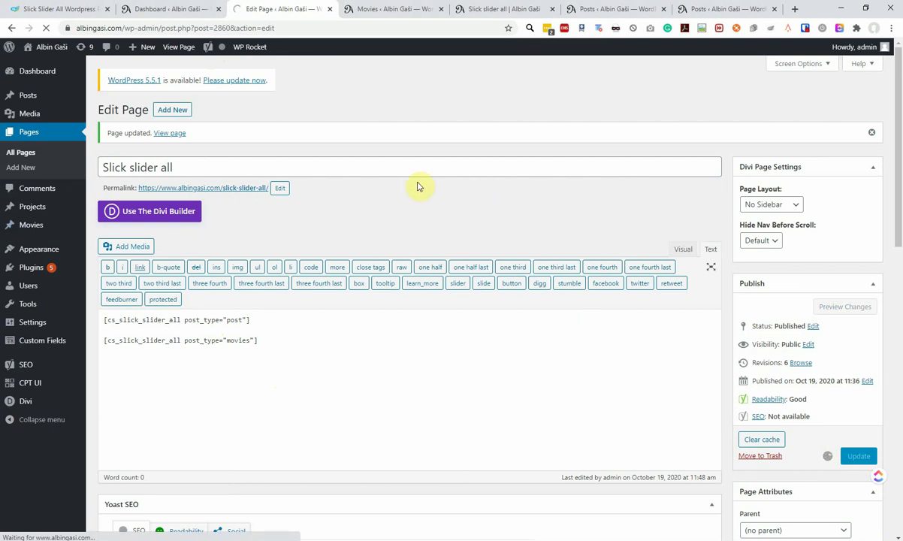
pyautogui.click(493, 8)
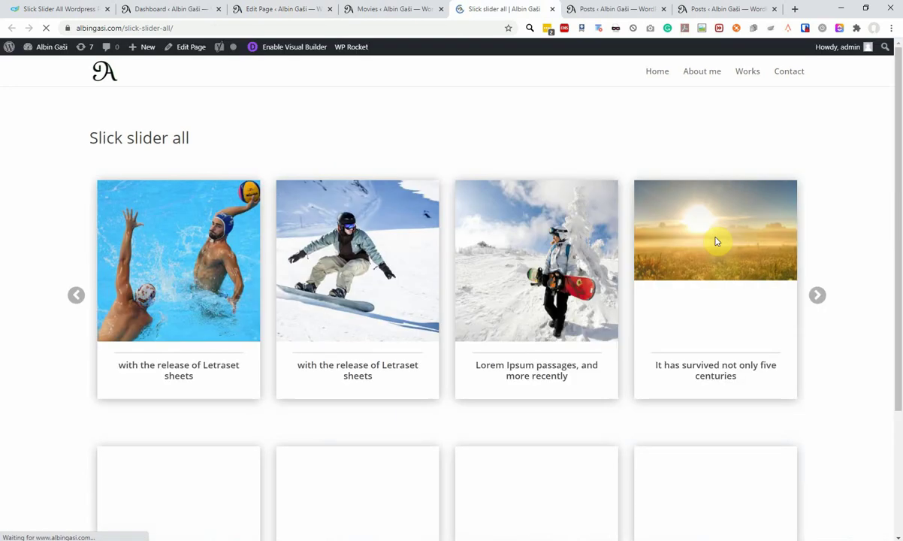
pyautogui.scroll(-3, 664, 248)
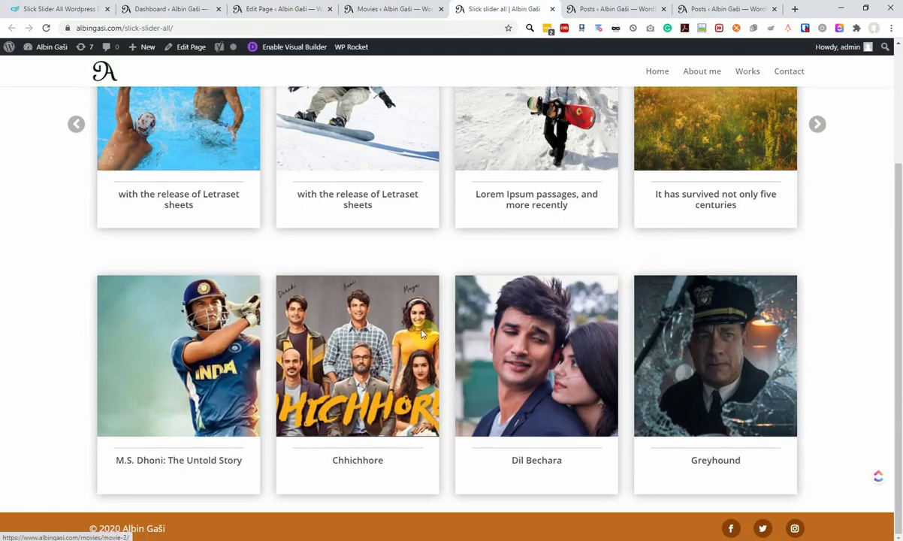
# Review the shortcode attributes and examples on the Slick Slider All product page, and return to the Movies list.
pyautogui.click(347, 9)
pyautogui.click(62, 8)
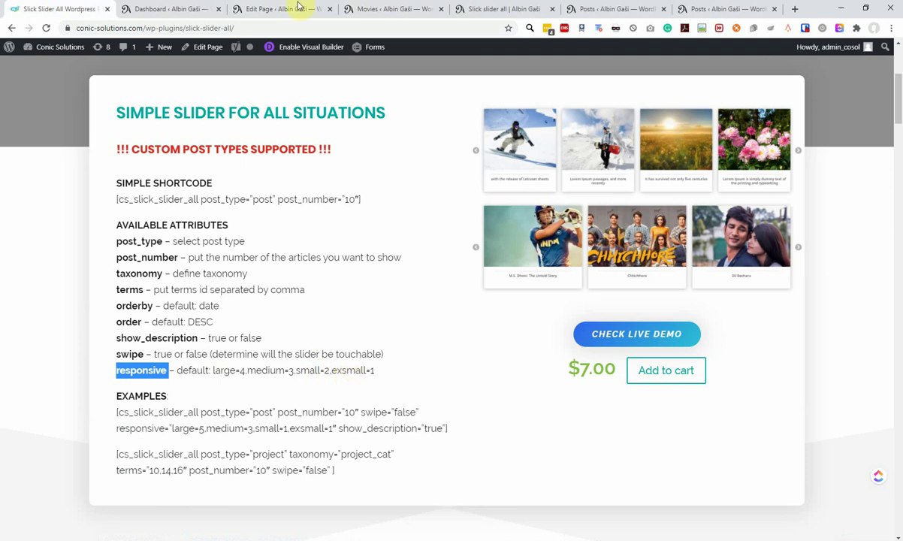
pyautogui.click(389, 7)
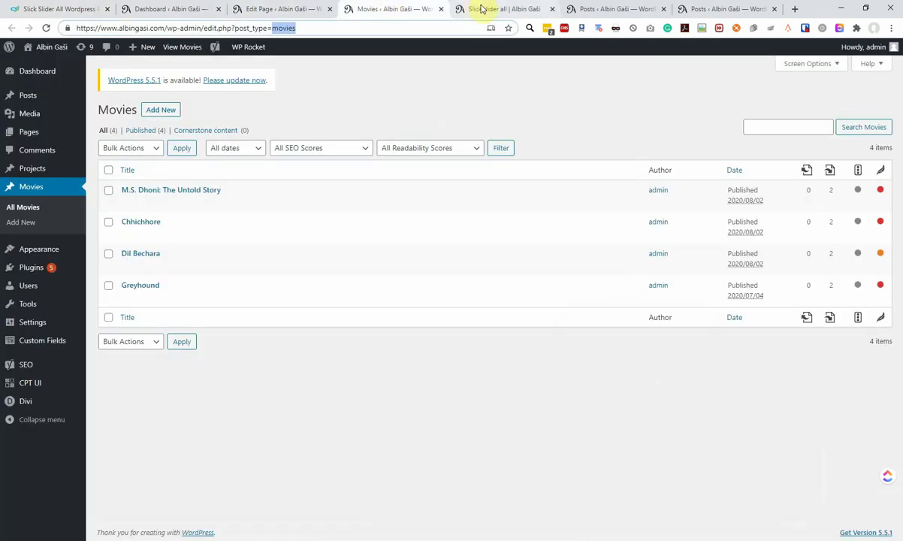